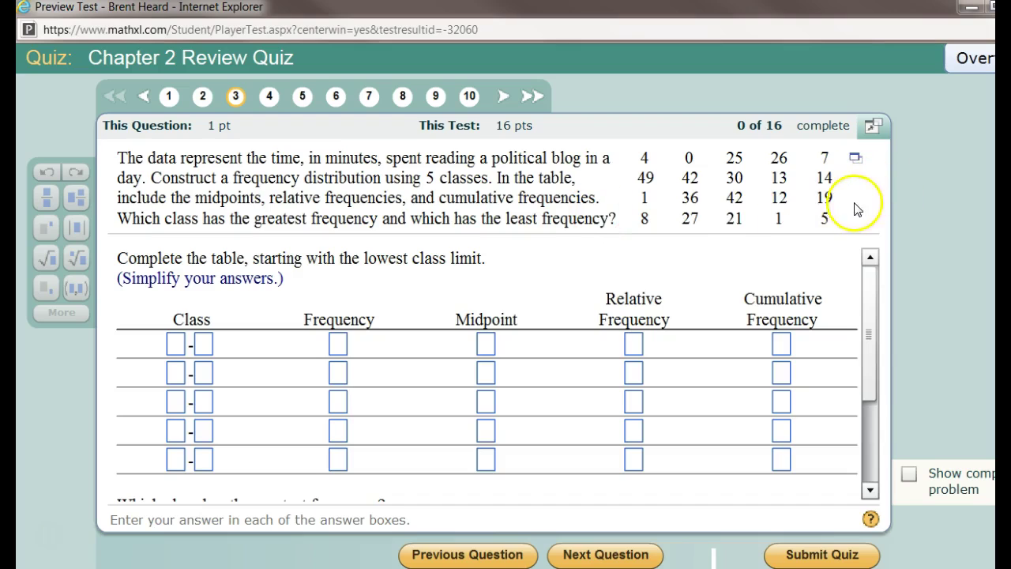
Step: Copy the quiz's blog-reading times as a tab-delimited table and dismiss the confirmation
left_click(854, 158)
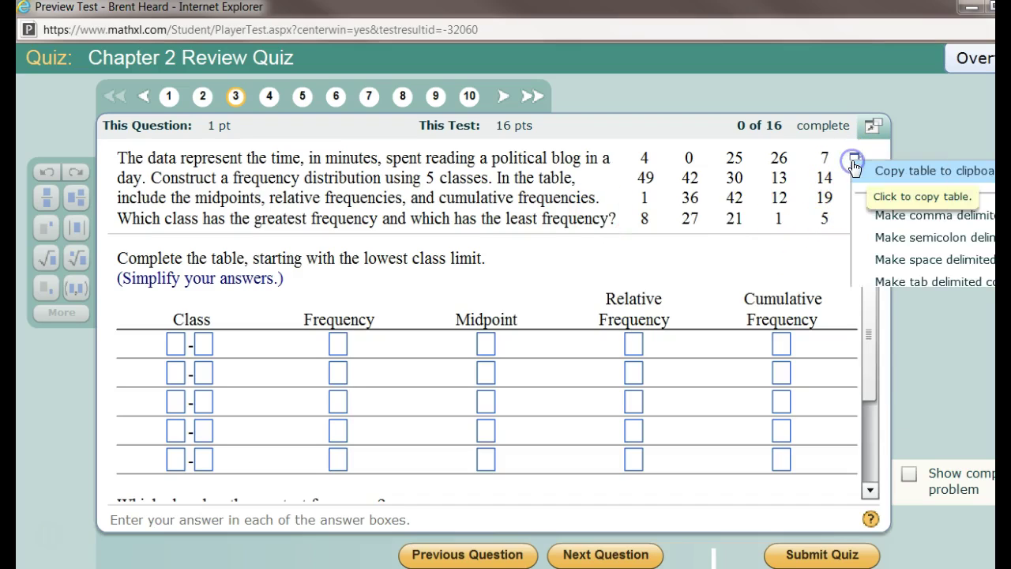
left_click(890, 281)
left_click(557, 399)
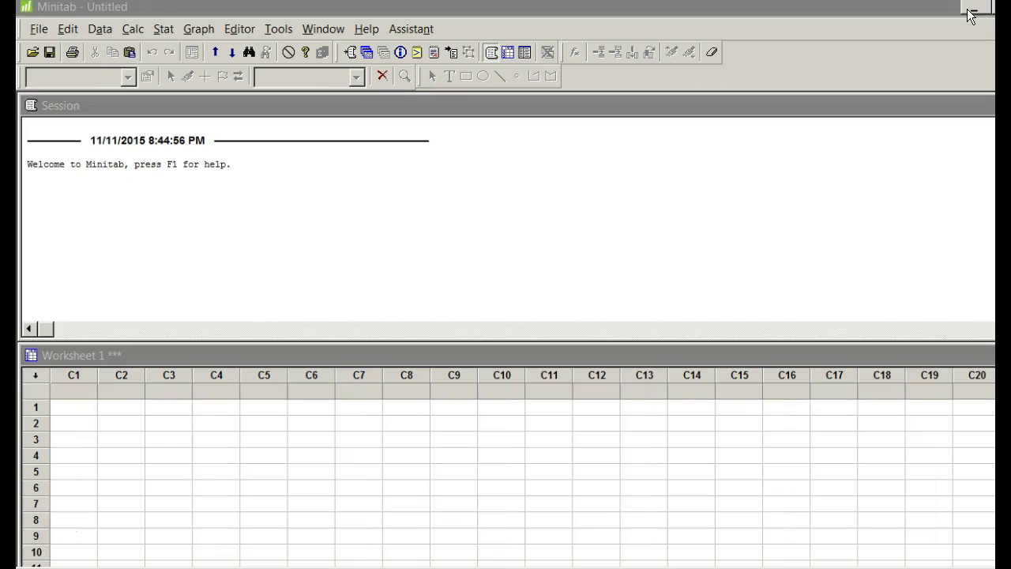
Step: Paste the copied reading times into Minitab column C1 starting at row 1
left_click(970, 9)
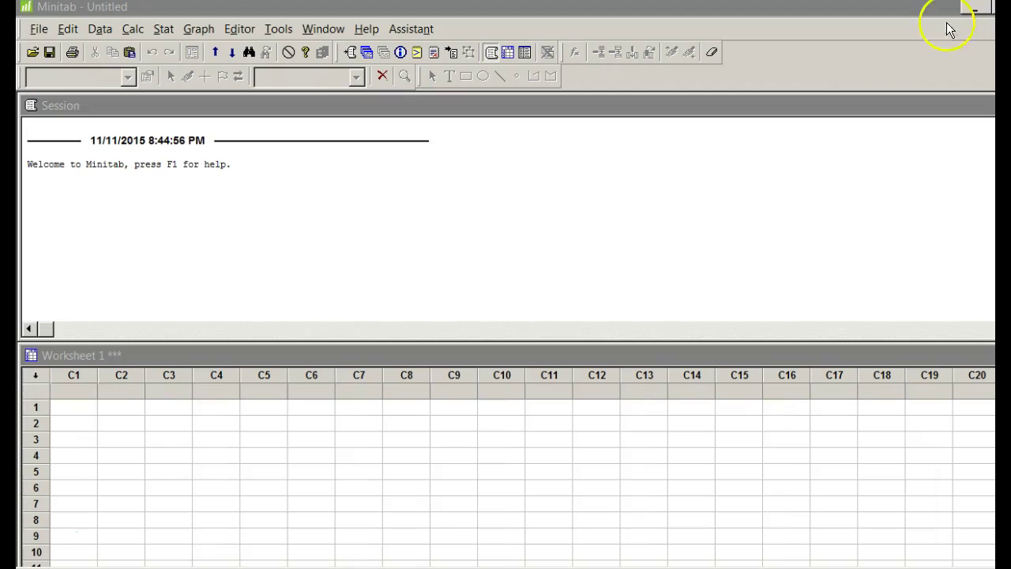
left_click(68, 409)
right_click(67, 408)
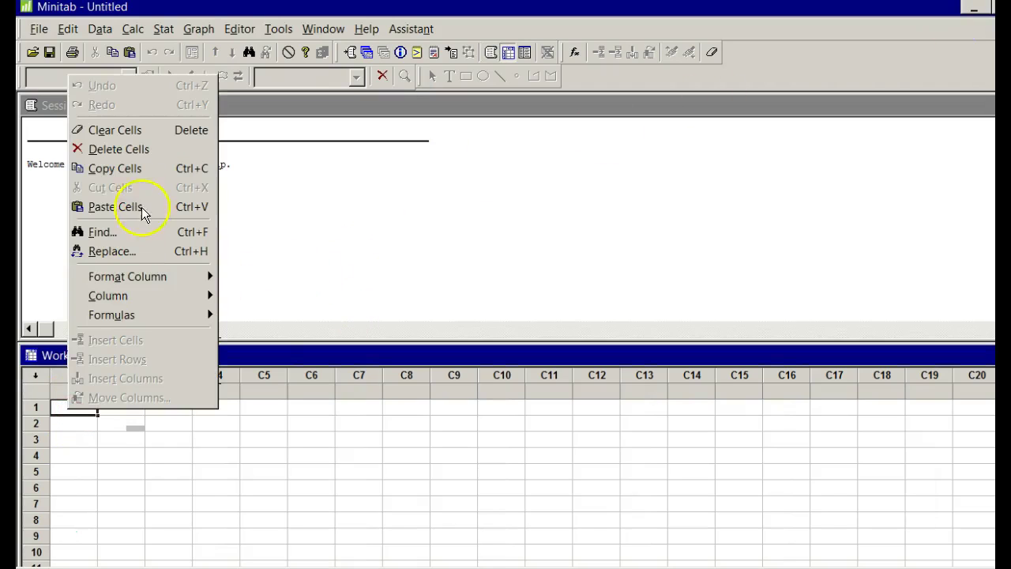
left_click(141, 206)
Step: Name column C1 'Data' and scroll through the pasted values
left_click(81, 391)
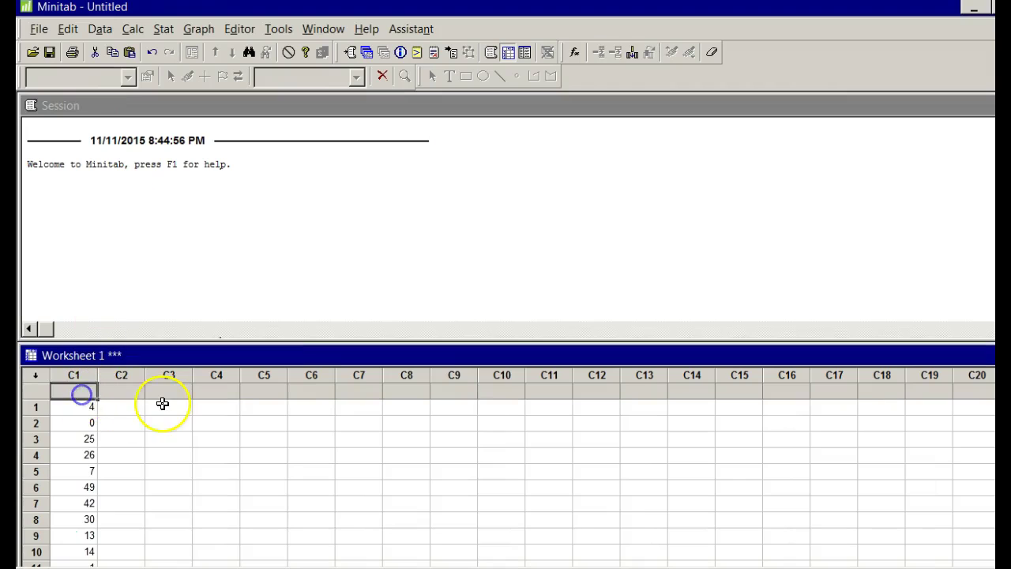
type("Data")
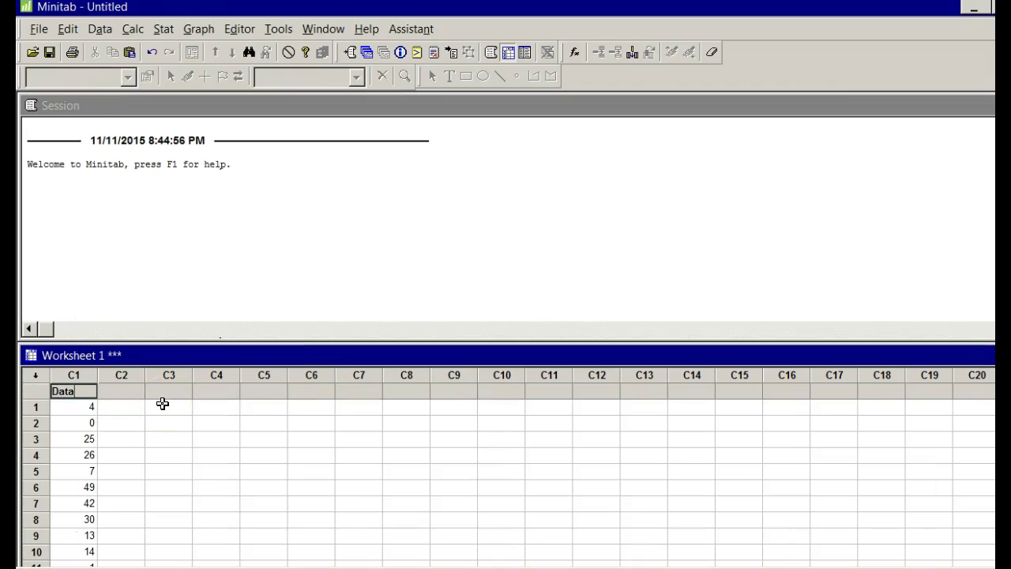
key("Return")
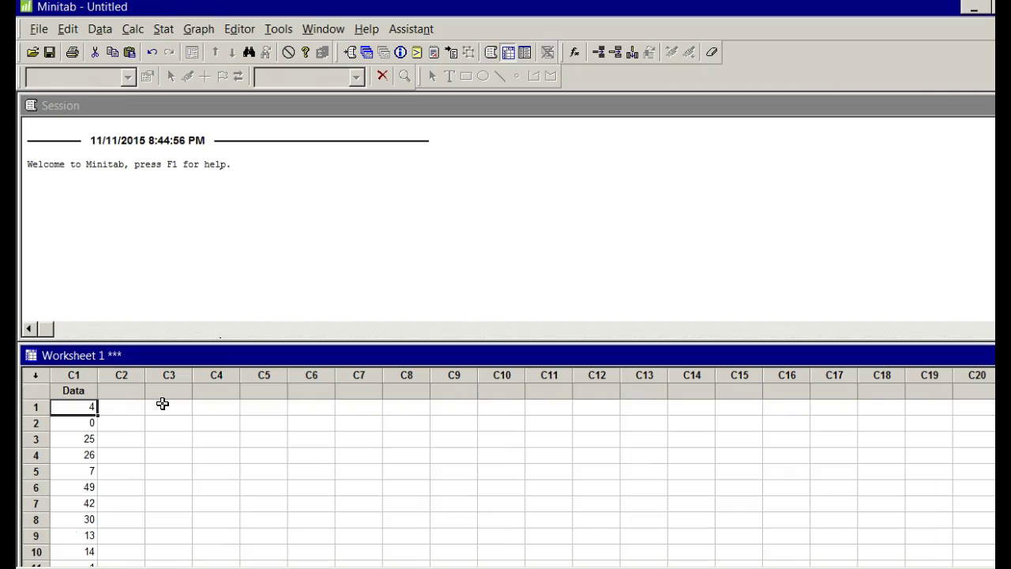
left_click(175, 381)
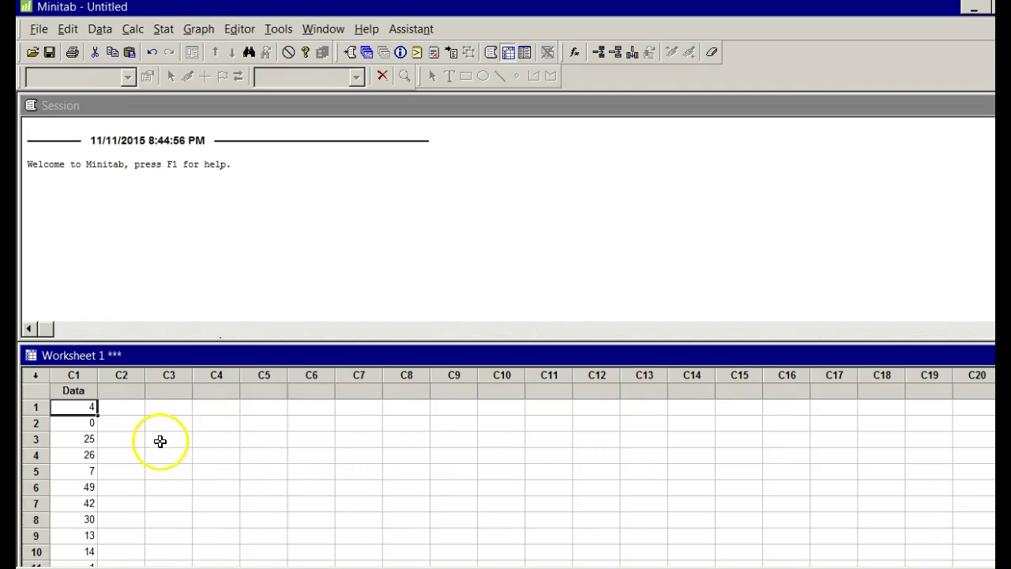
scroll(47, 435, "down", 1)
scroll(74, 424, "up", 1)
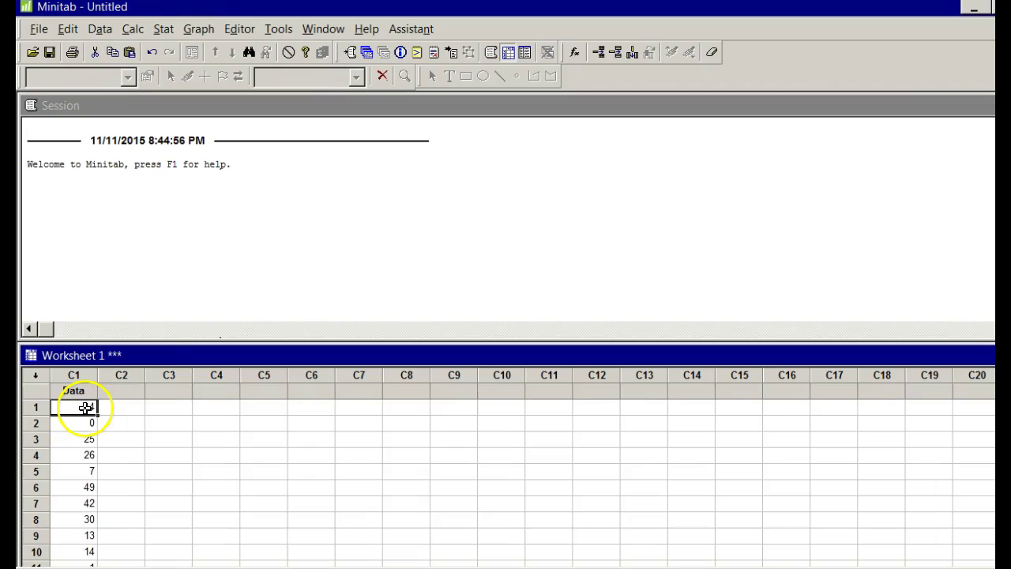
scroll(82, 427, "down", 4)
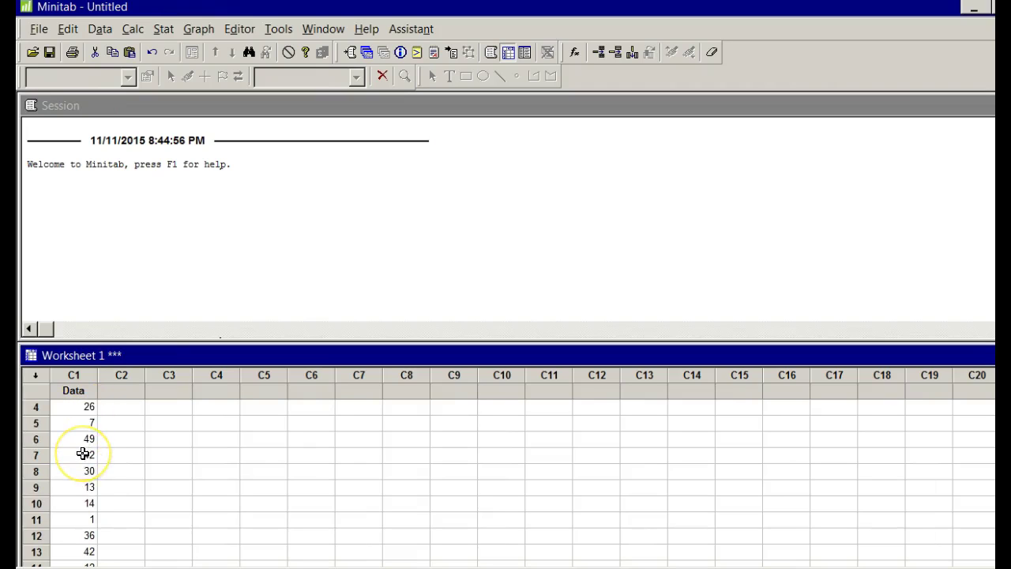
scroll(84, 466, "down", 1)
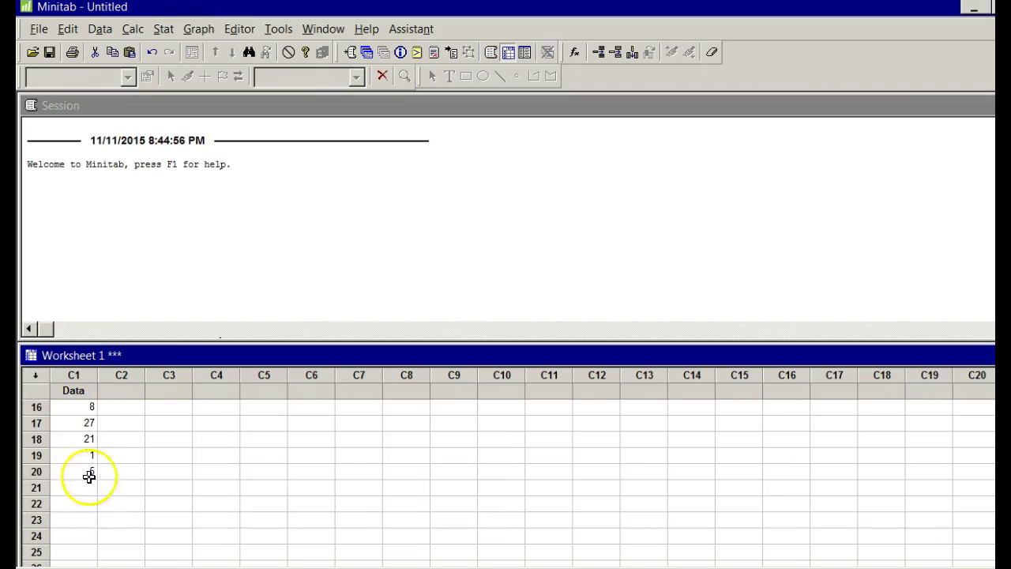
scroll(98, 490, "up", 2)
scroll(96, 503, "up", 3)
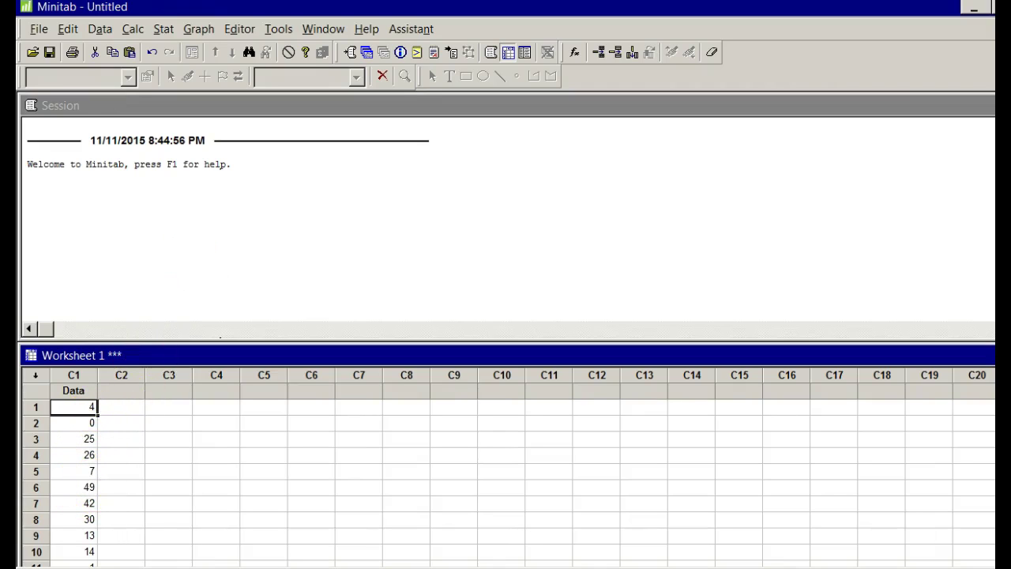
Step: Compute the class width (49 − 0) ÷ 5 = 9.8 in Calculator, then close it
key("alt+Tab")
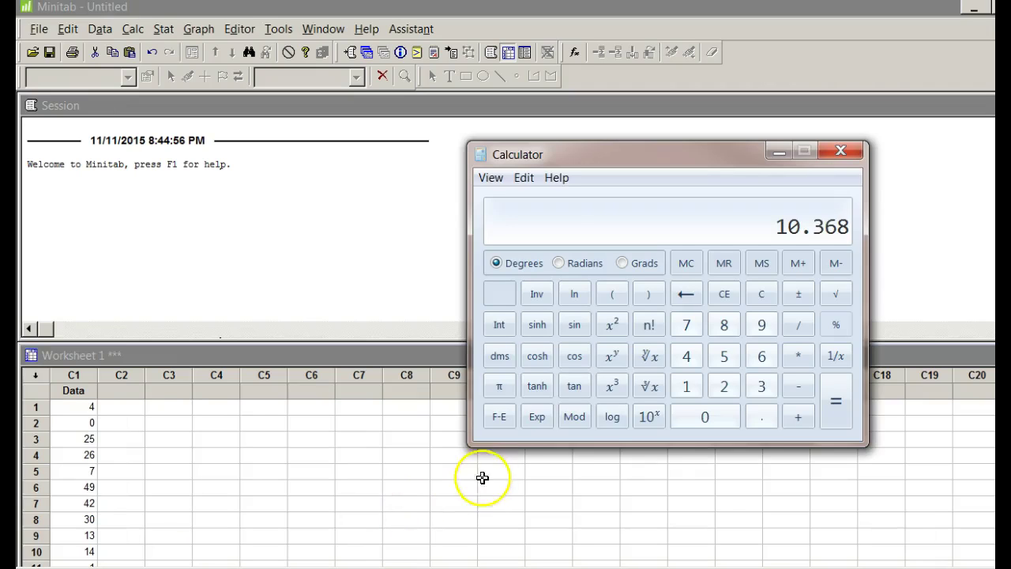
left_click(763, 304)
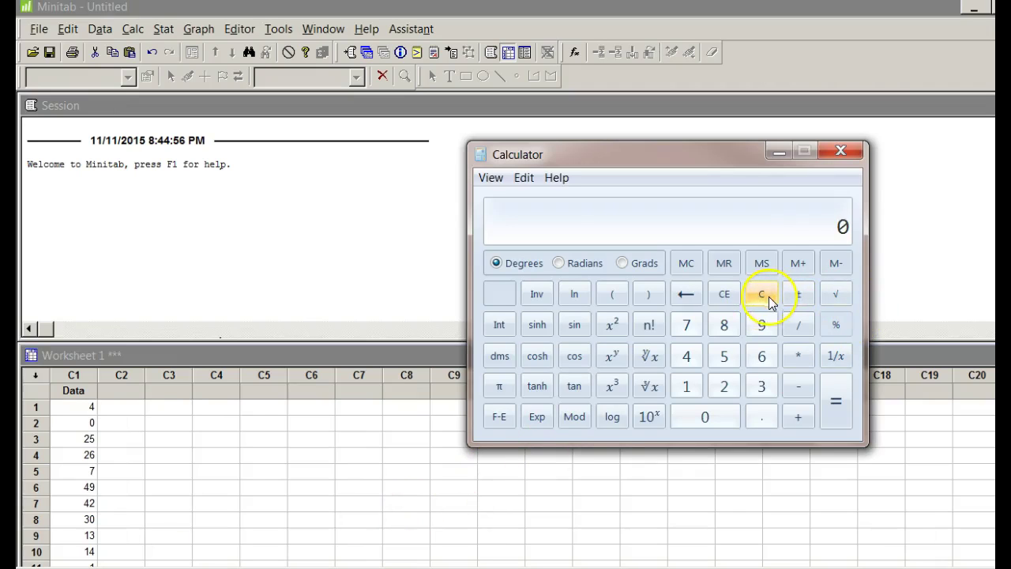
left_click(692, 364)
left_click(763, 325)
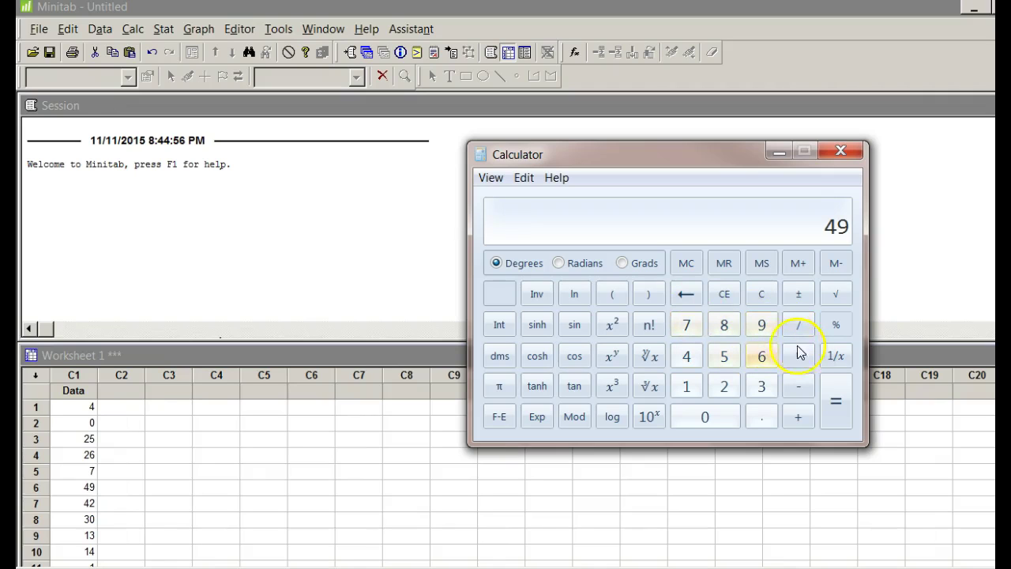
left_click(798, 387)
left_click(716, 418)
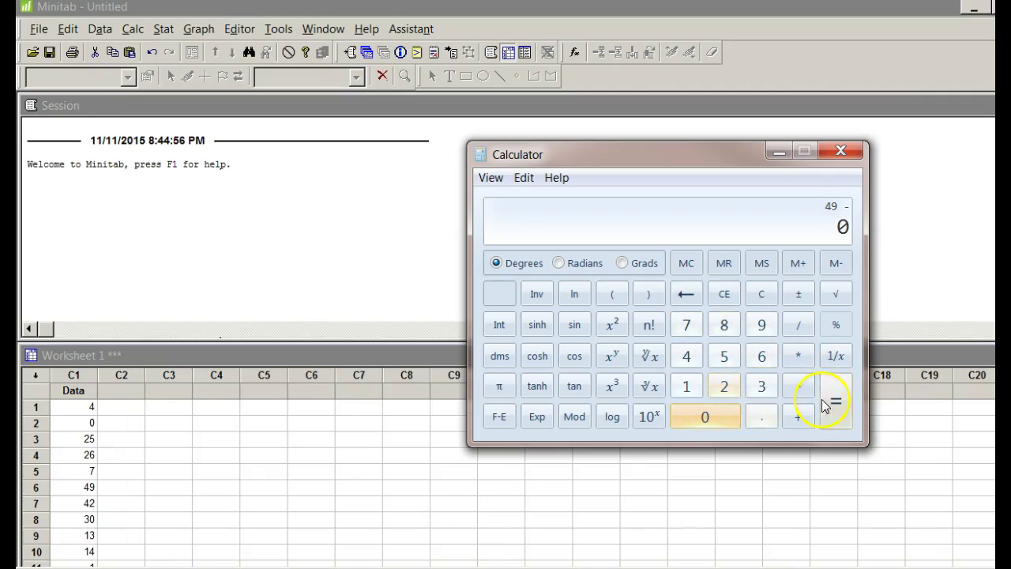
left_click(846, 395)
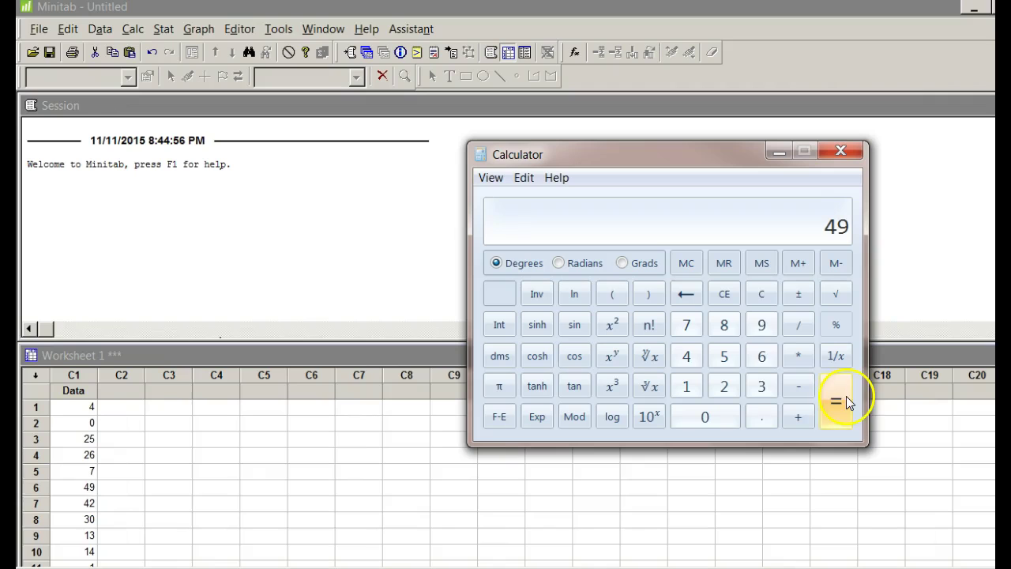
left_click(799, 324)
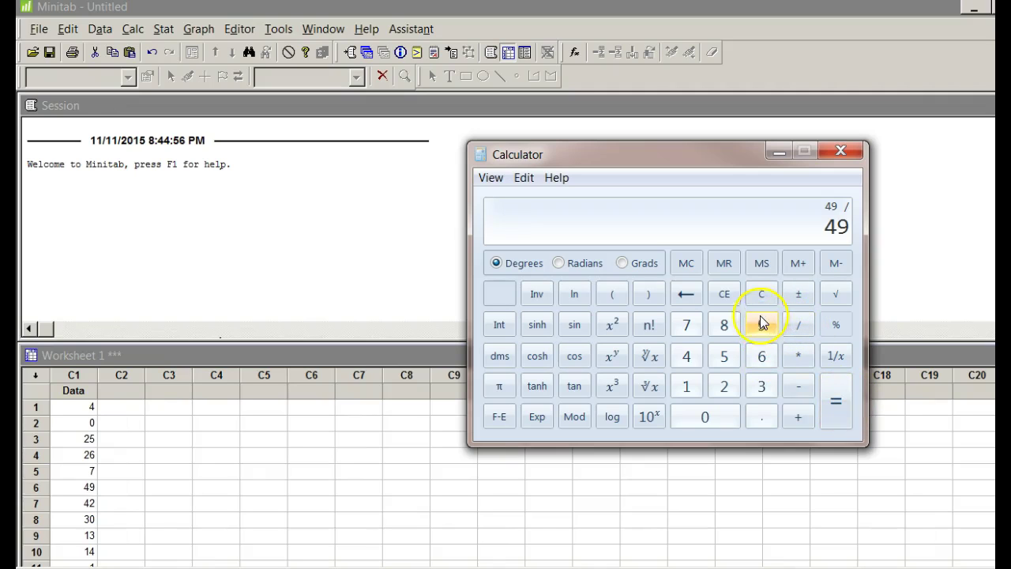
left_click(724, 365)
left_click(828, 386)
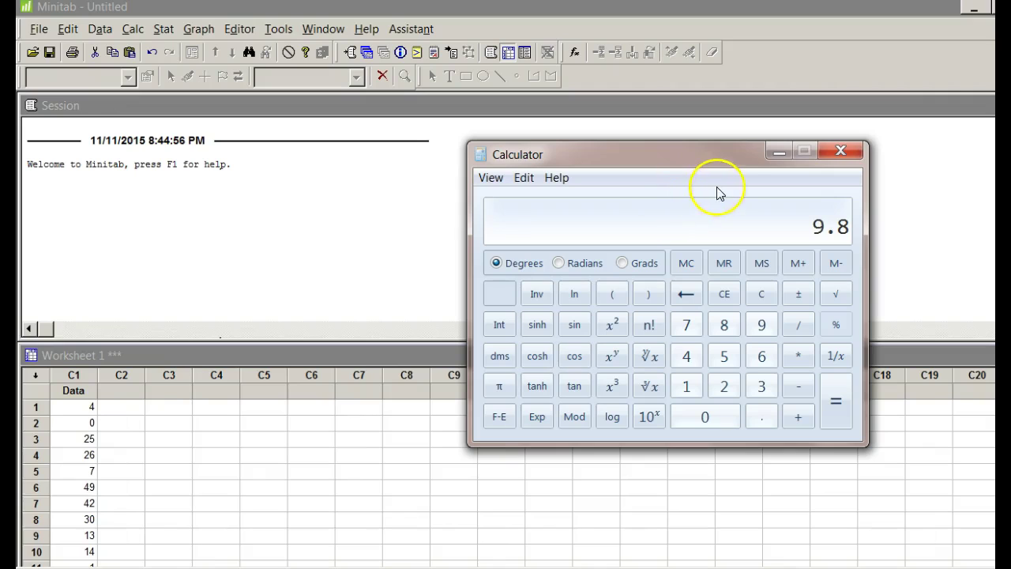
left_click(840, 152)
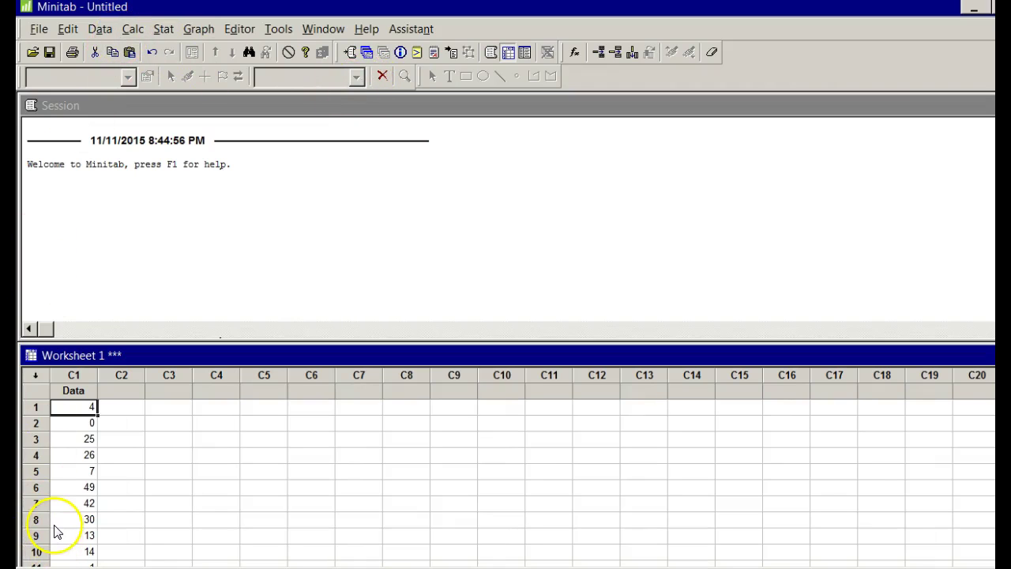
Step: Open Data > Code > Numeric to Text and choose Data as the column to code
key("ctrl+m")
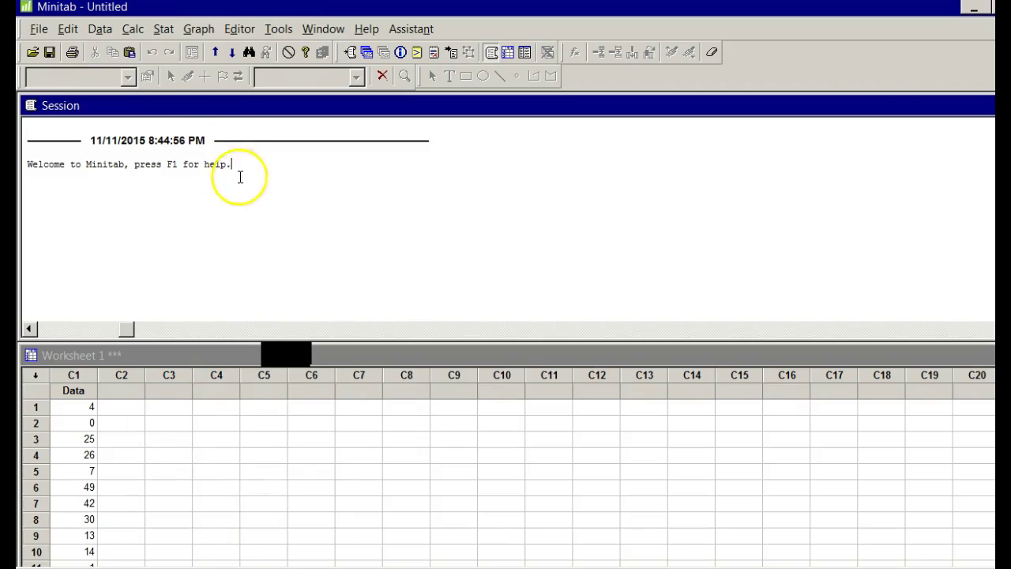
left_click(100, 36)
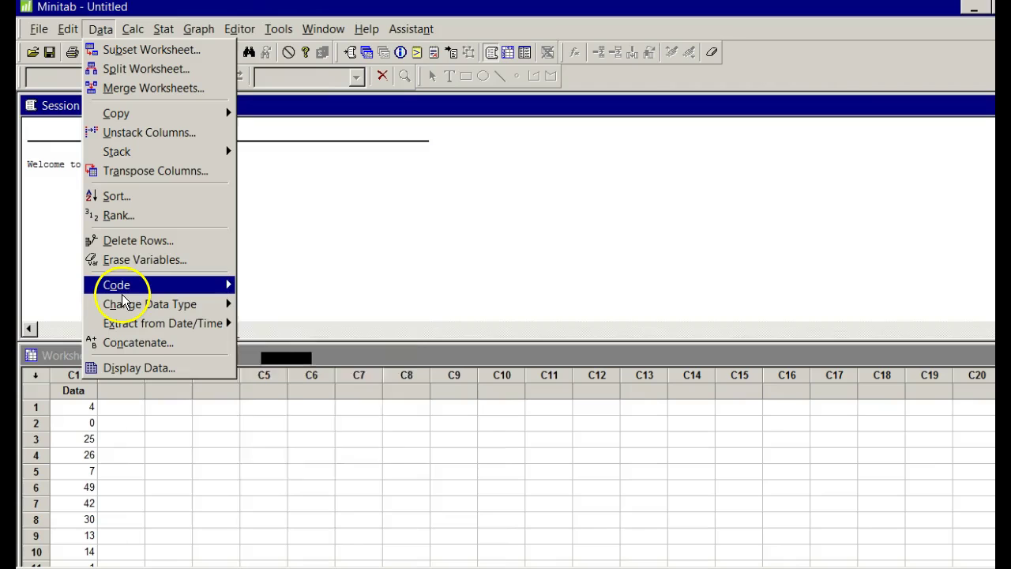
mouse_move(123, 289)
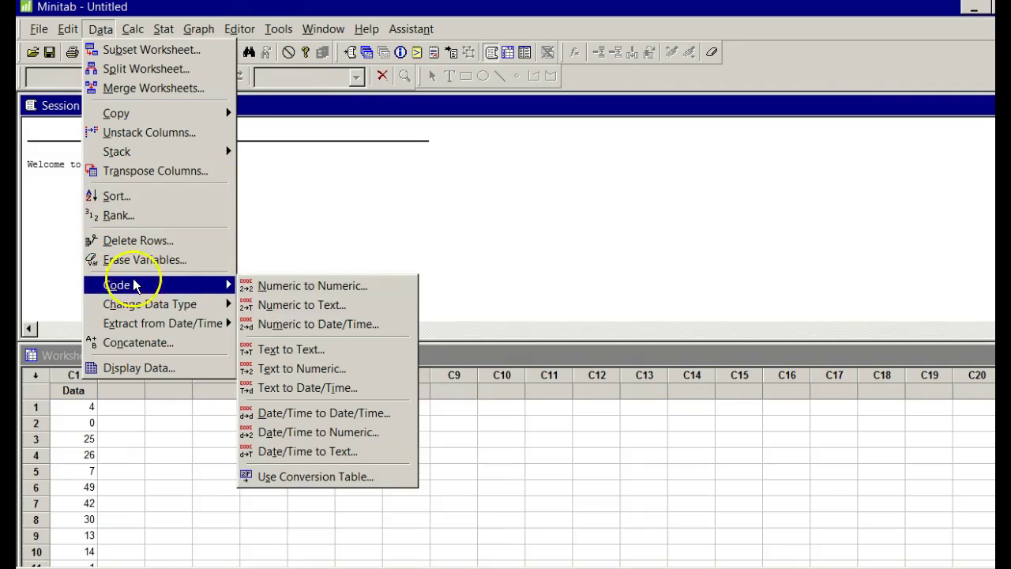
left_click(281, 303)
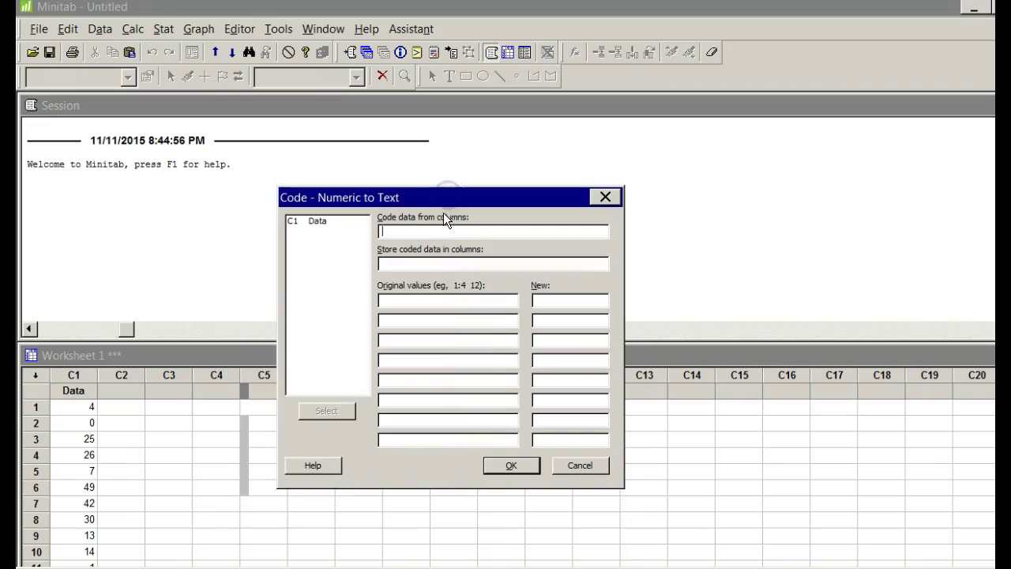
double_click(322, 225)
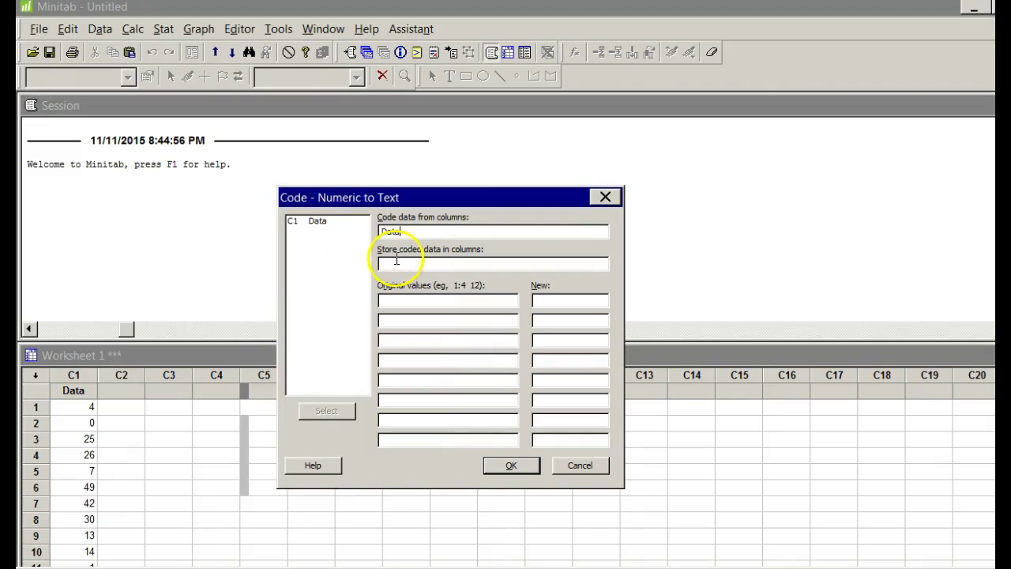
Step: Set DataCodes as the storage column for the coded values
left_click(395, 261)
type("Cod")
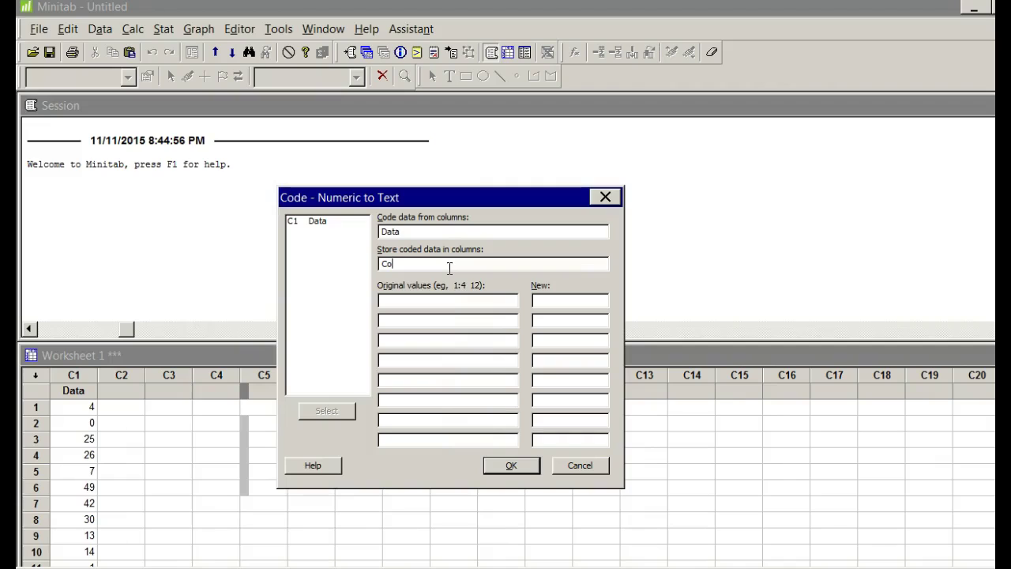
key("BackSpace")
key("BackSpace")
key("BackSpace")
type("DataCodes")
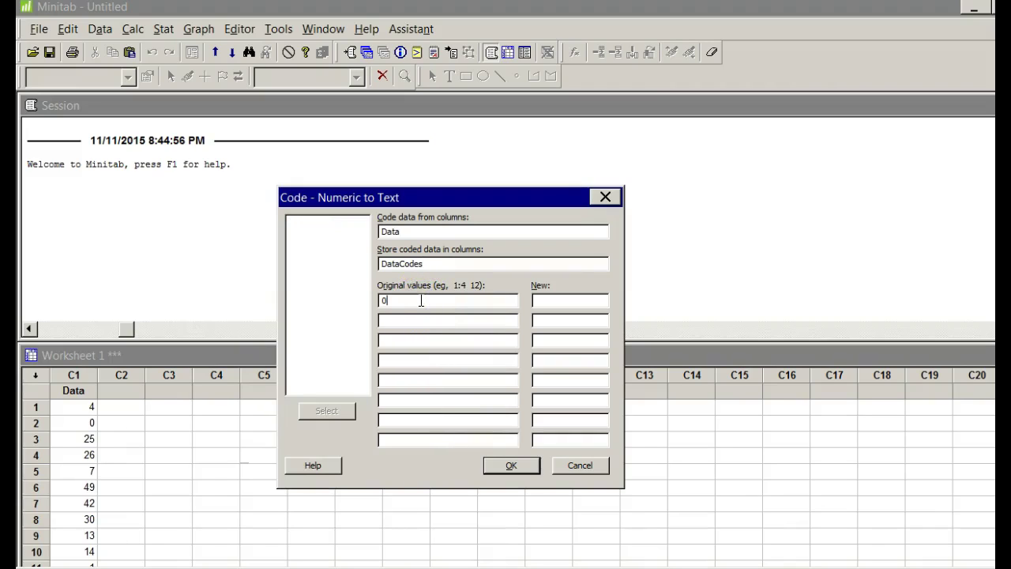
Step: Complete the first two original-value ranges, 0:9 and 10:19
type("9")
left_click(391, 317)
left_click_drag(382, 321, 391, 323)
left_click(573, 383)
left_click(542, 301)
left_click(389, 303)
left_click(388, 301)
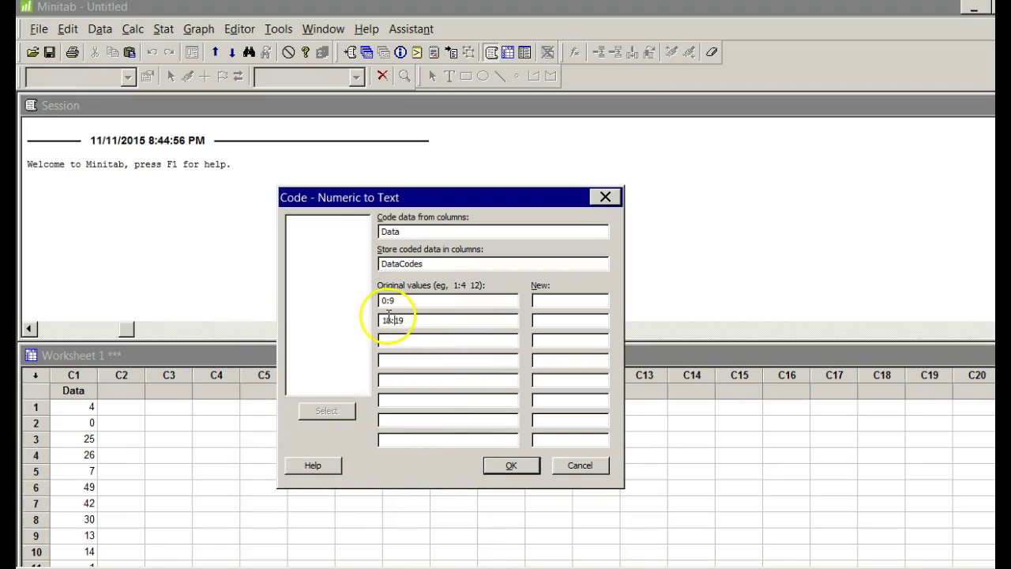
Step: Enter the remaining original-value ranges 20:29, 30:39 and 40:49
left_click(388, 340)
type("2zzzz;29")
key("BackSpace")
type("20:29")
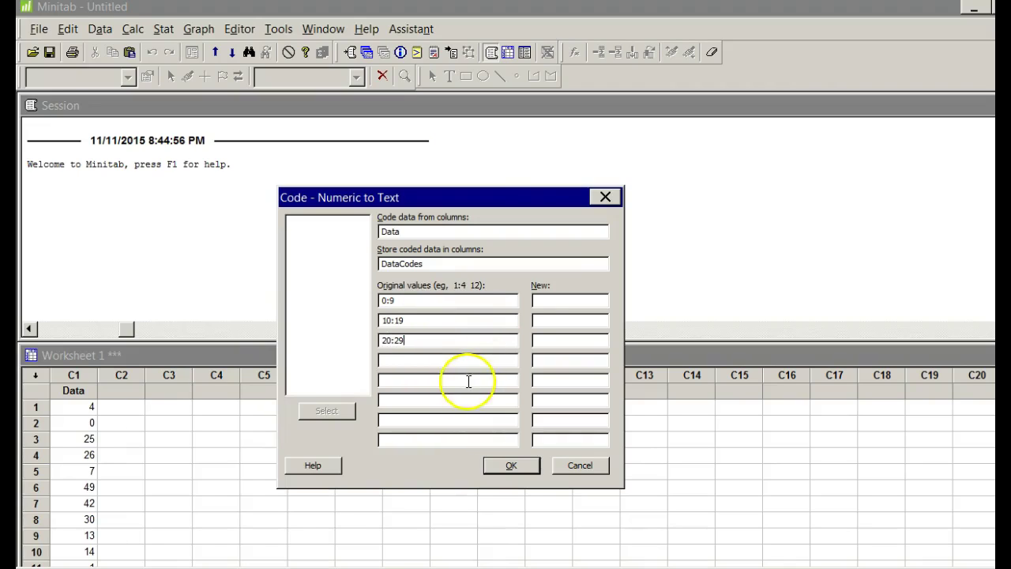
left_click(440, 360)
left_click(429, 380)
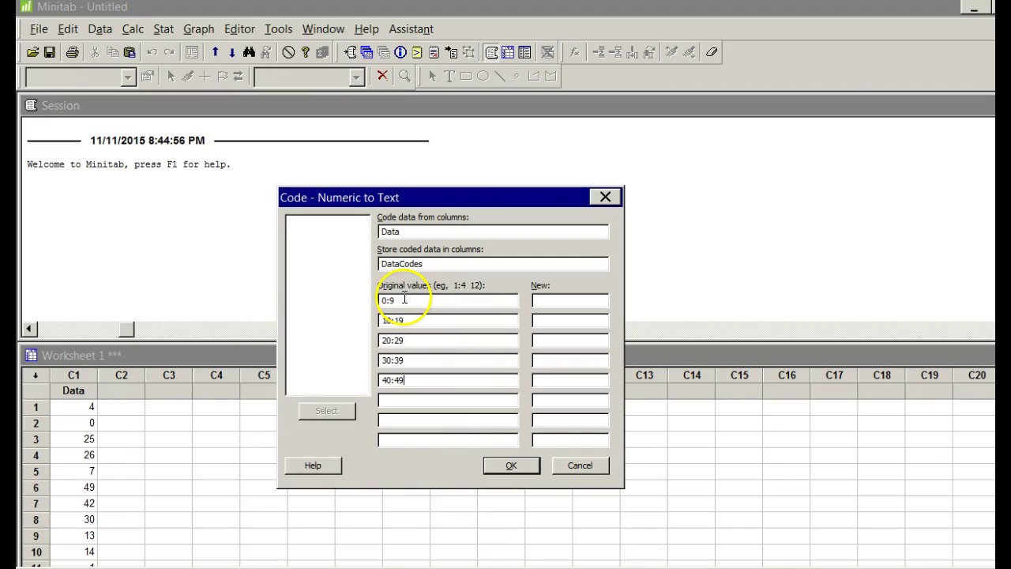
Step: Copy the ranges 0:9, 10:19 and 20:29 into their matching New text fields
left_click_drag(401, 300, 381, 301)
key("ctrl+c")
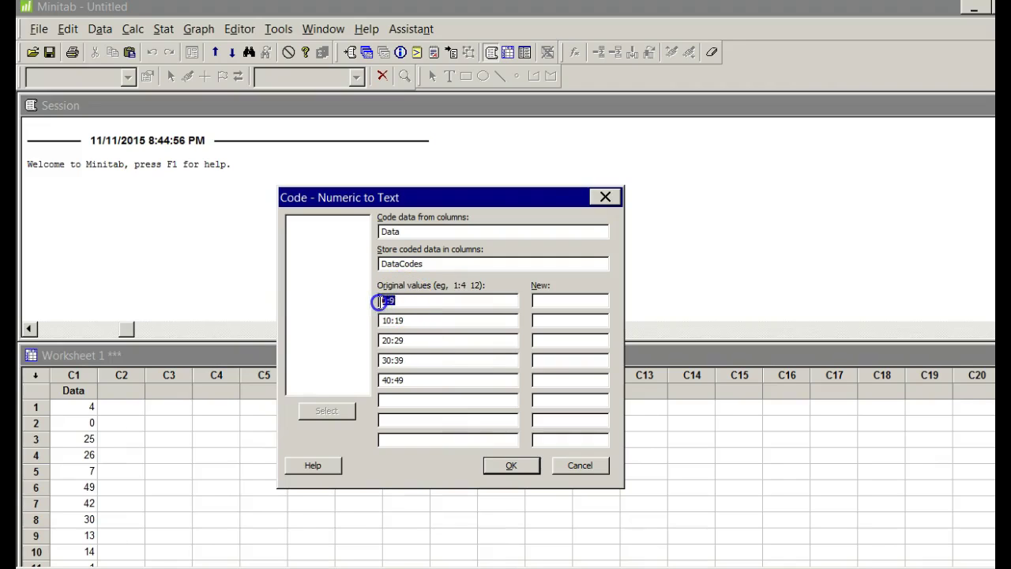
left_click(587, 303)
key("ctrl+v")
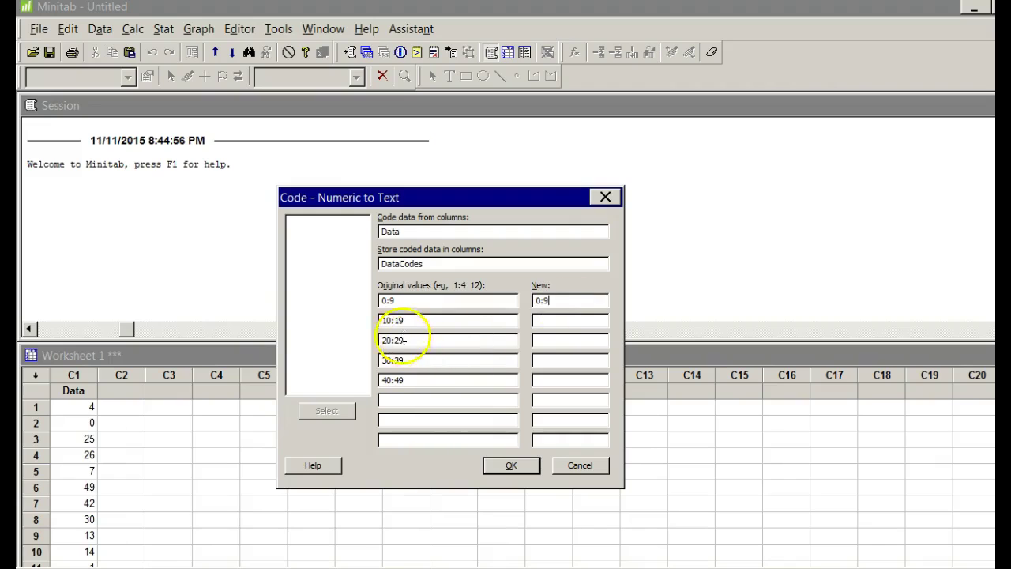
left_click_drag(407, 322, 324, 320)
key("ctrl+c")
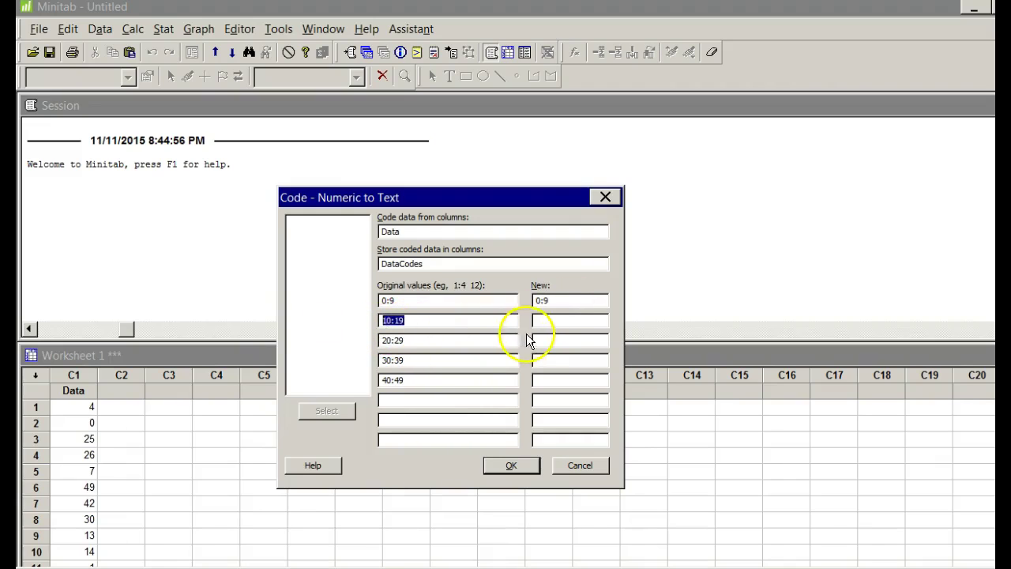
left_click(549, 320)
key("ctrl+v")
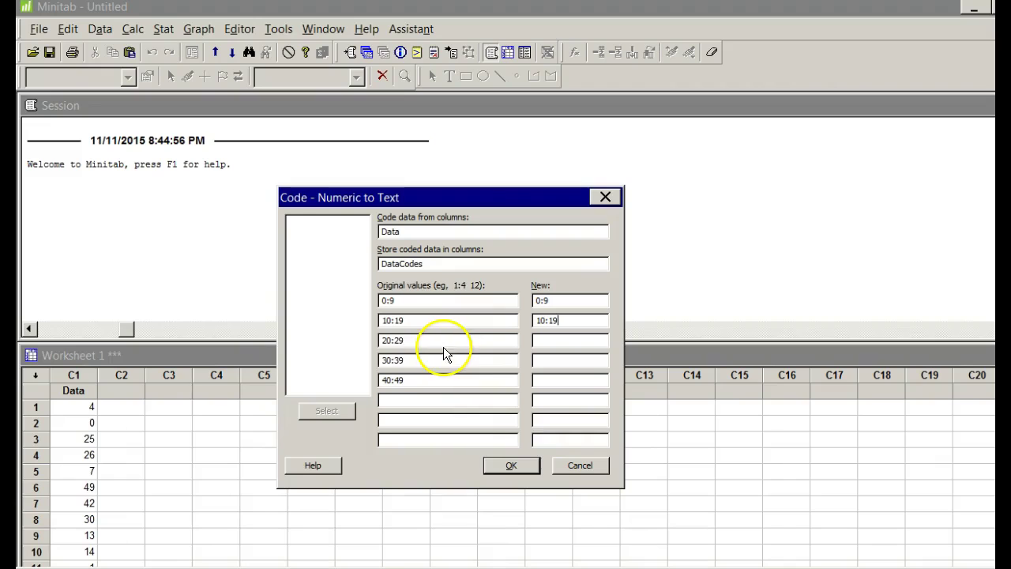
left_click_drag(429, 341, 324, 335)
key("ctrl+c")
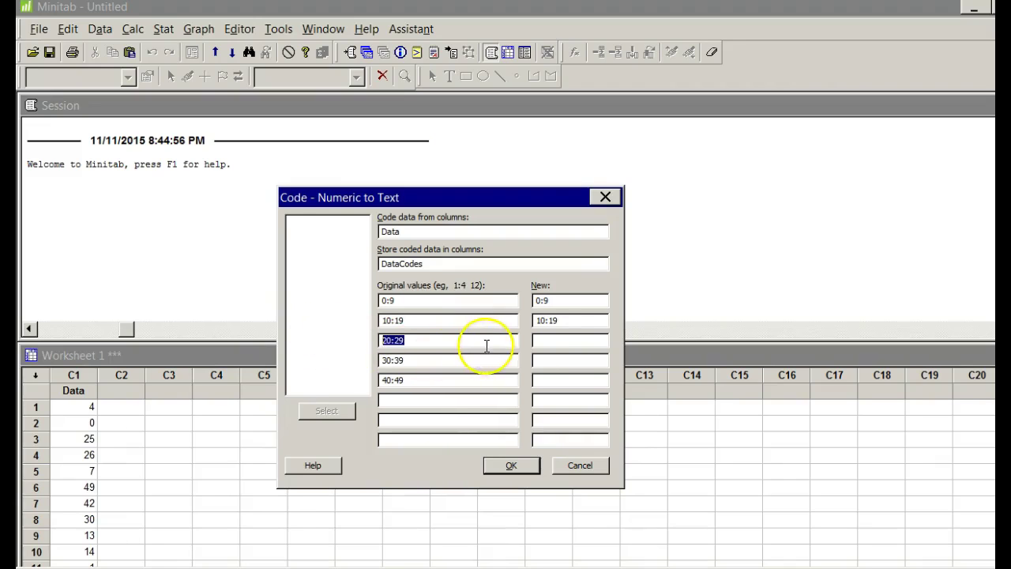
left_click(545, 343)
key("ctrl+v")
Step: Copy the ranges 30:39 and 40:49 into their matching New text fields
left_click_drag(463, 361, 333, 357)
key("ctrl+c")
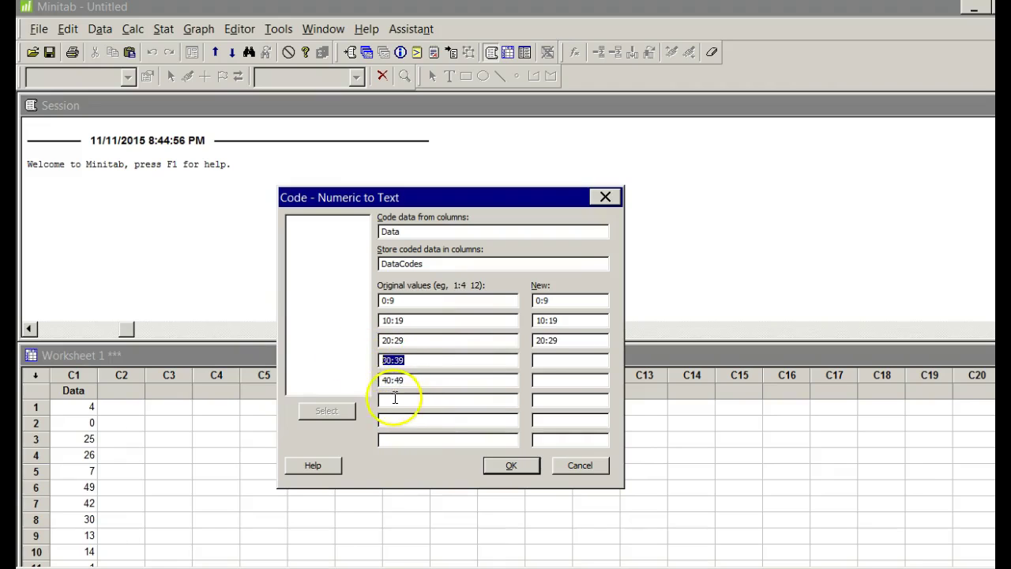
left_click(542, 360)
key("ctrl+v")
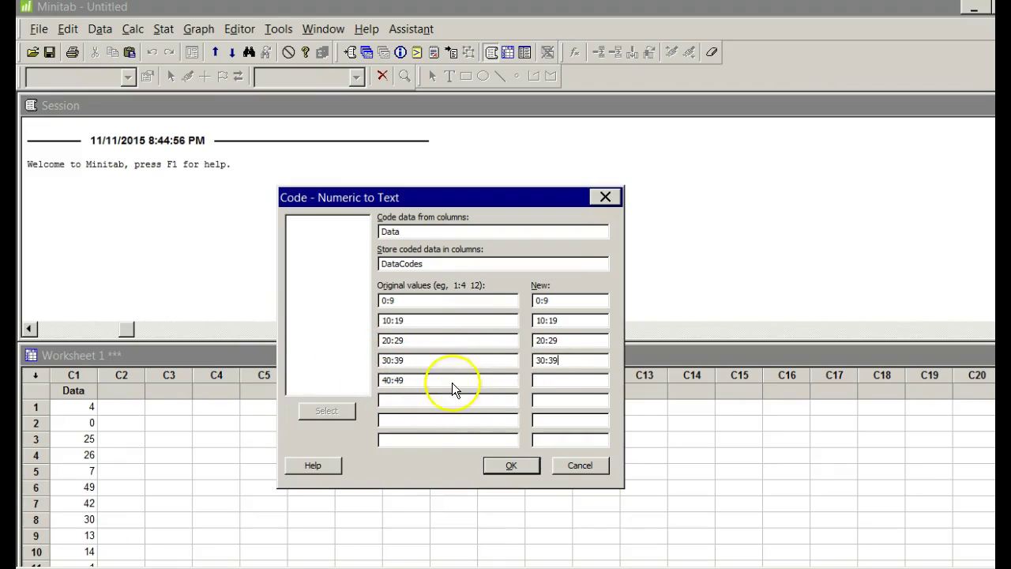
left_click_drag(424, 384, 342, 375)
key("ctrl+c")
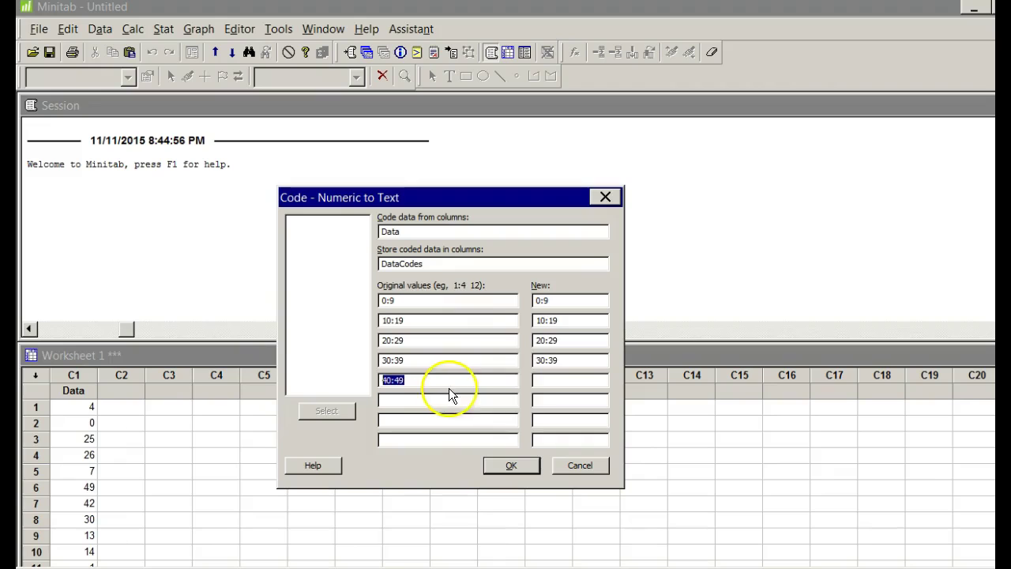
left_click(534, 381)
key("ctrl+v")
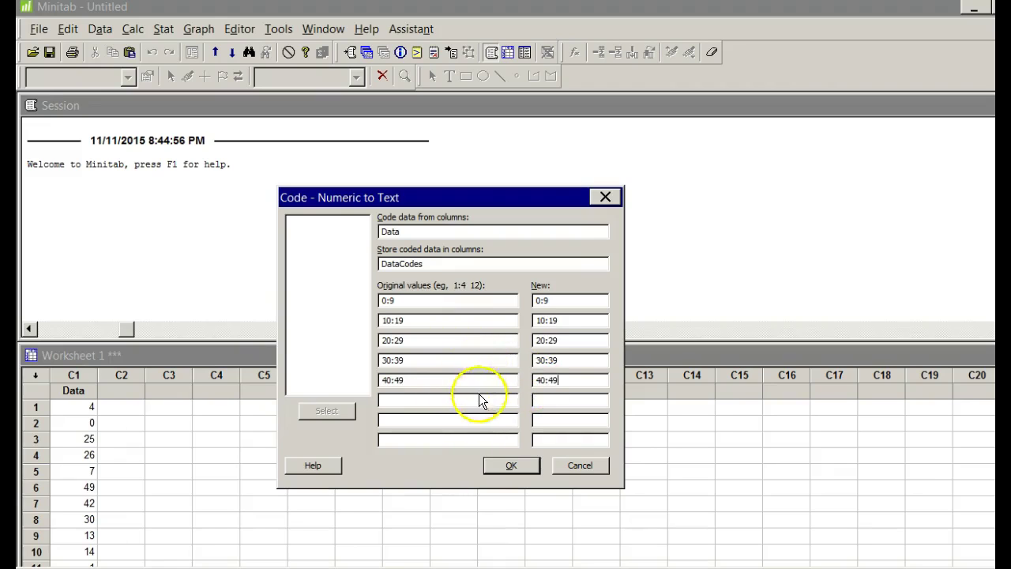
Step: Run the coding to create the DataCodes text column in C2
left_click(506, 467)
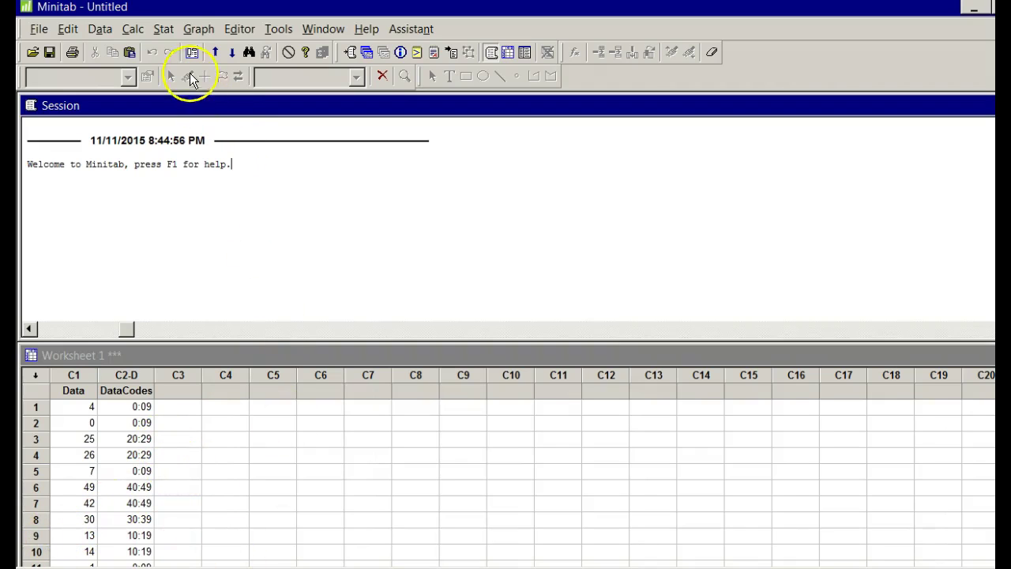
Step: Tally DataCodes with counts, percents, cumulative counts and cumulative percents
left_click(163, 29)
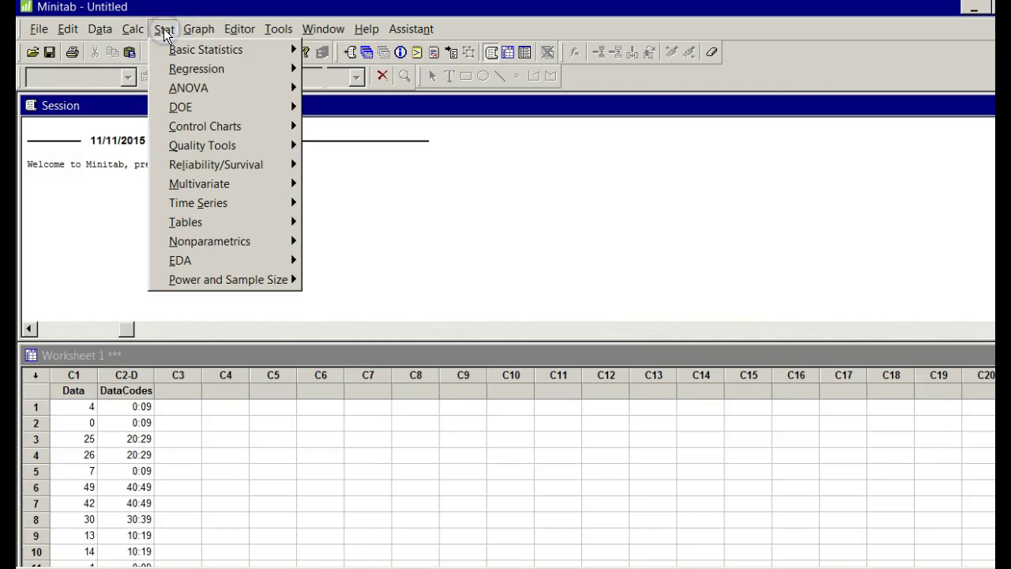
mouse_move(183, 222)
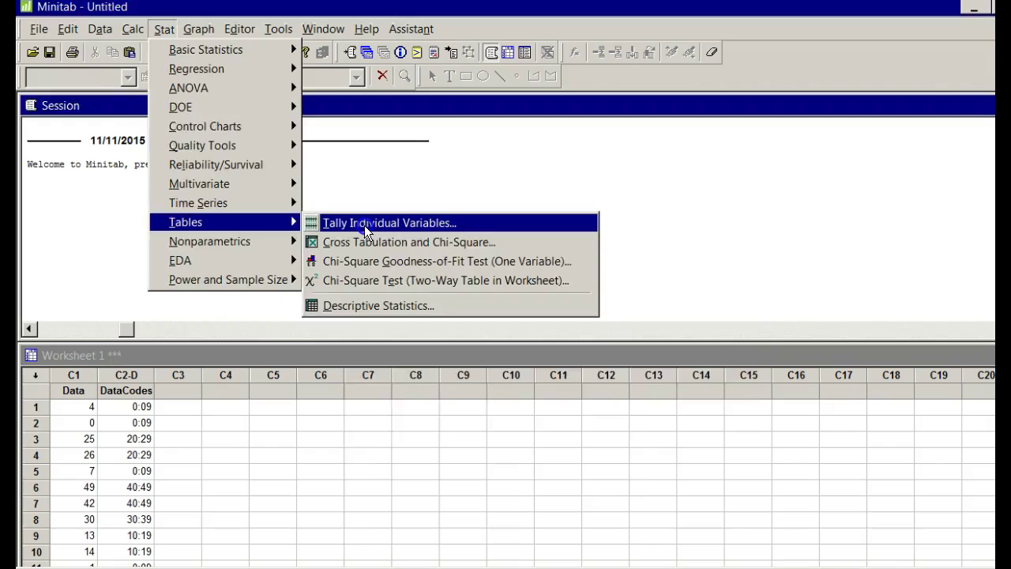
left_click(365, 223)
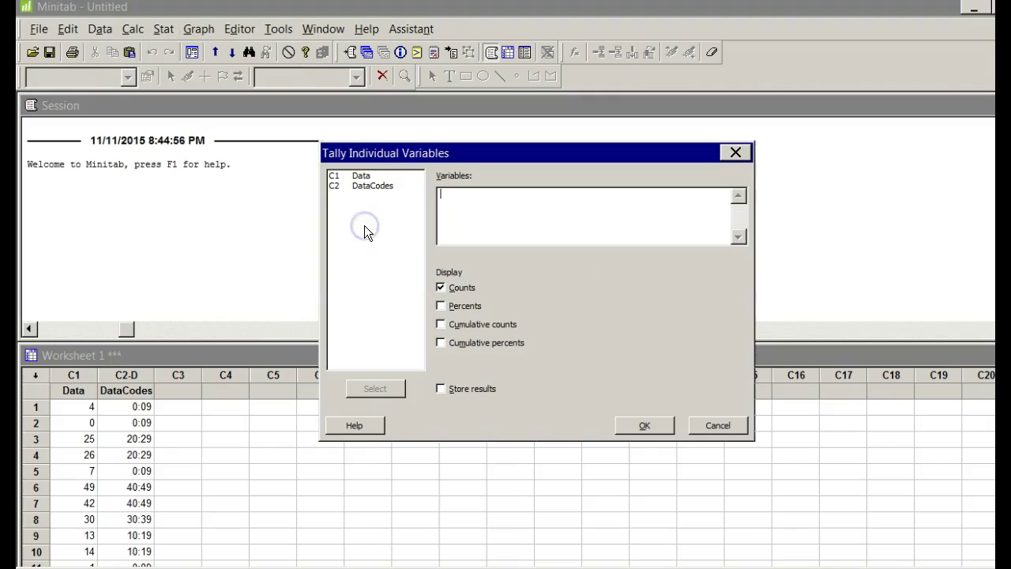
left_click(445, 204)
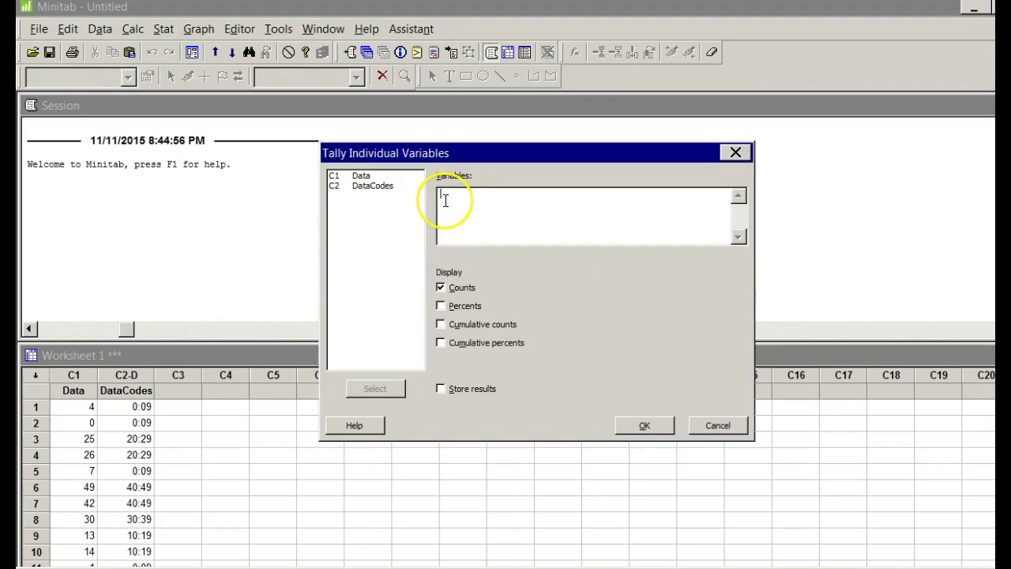
double_click(391, 188)
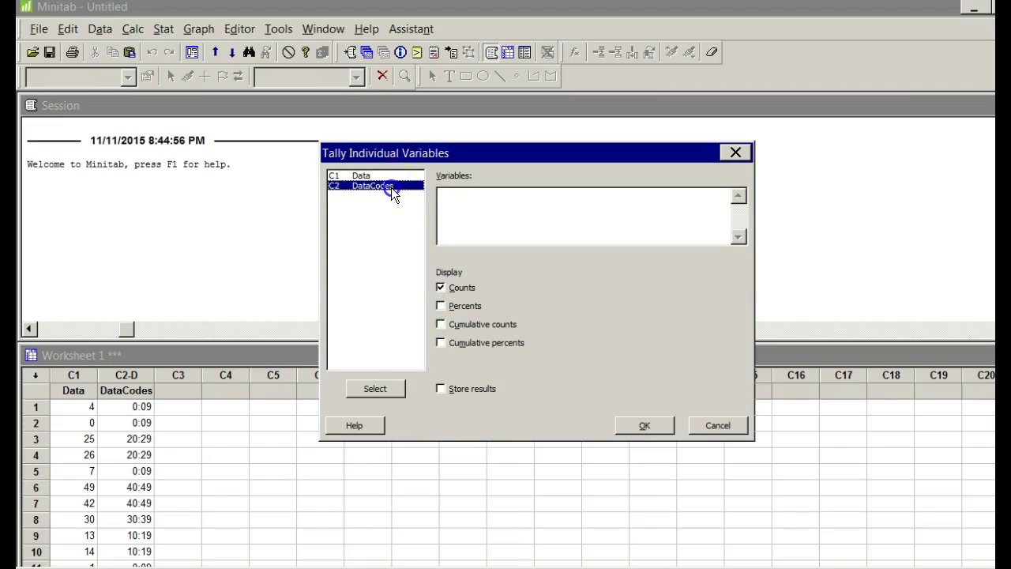
left_click(443, 305)
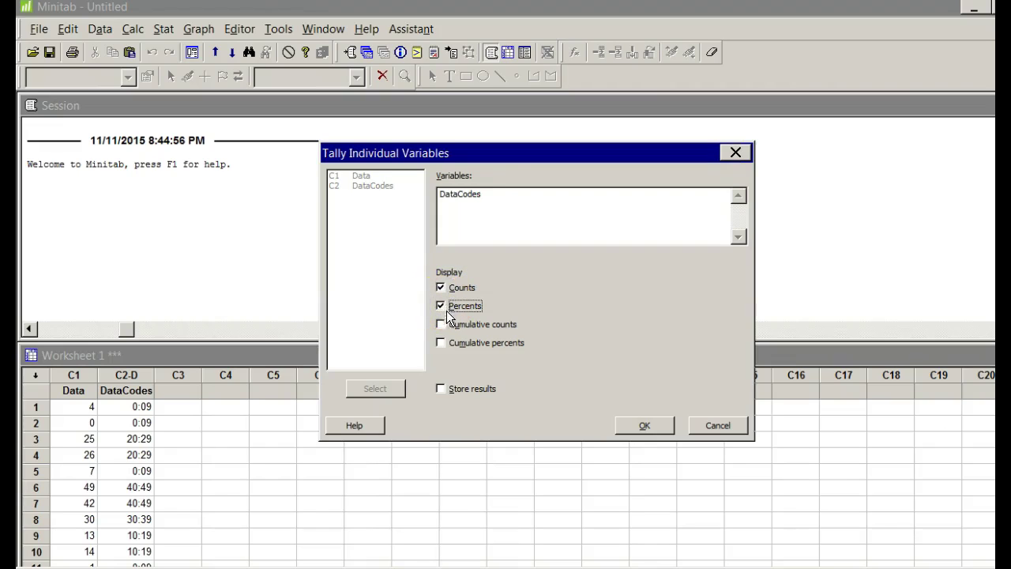
left_click(445, 323)
left_click(445, 342)
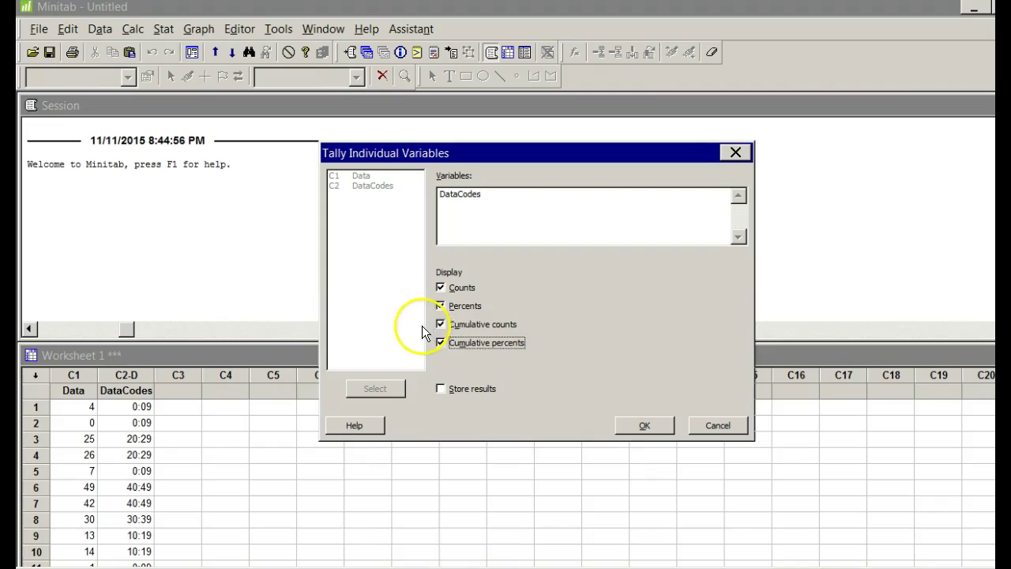
left_click(645, 425)
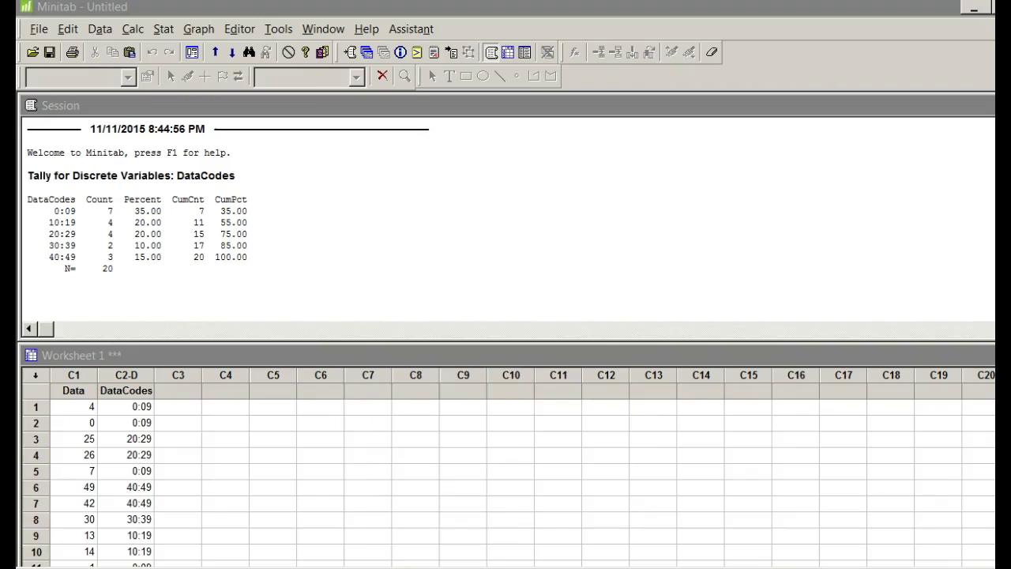
Step: Place the MathXL quiz window beside Minitab's tally output
key("alt+Tab")
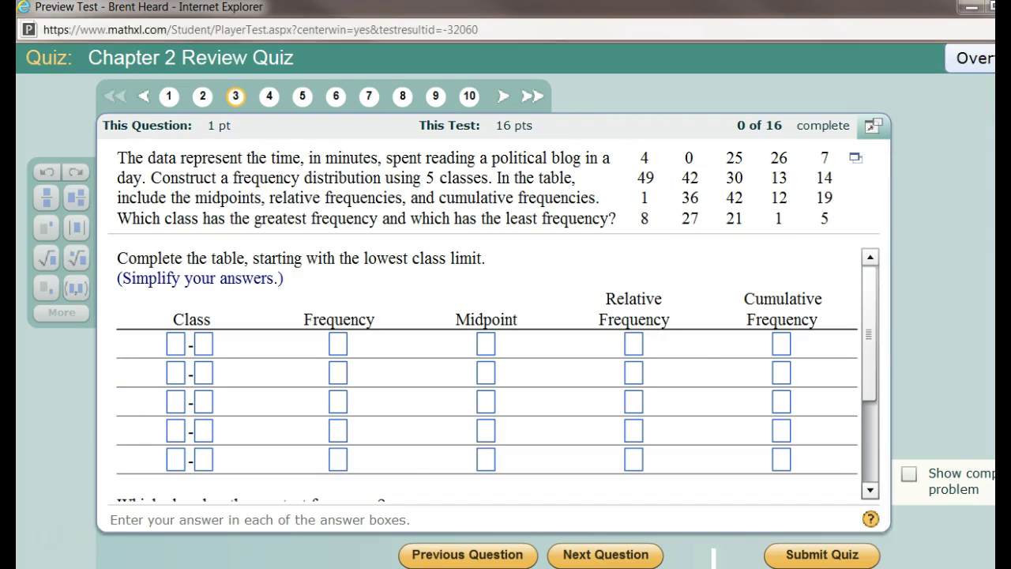
left_click(988, 6)
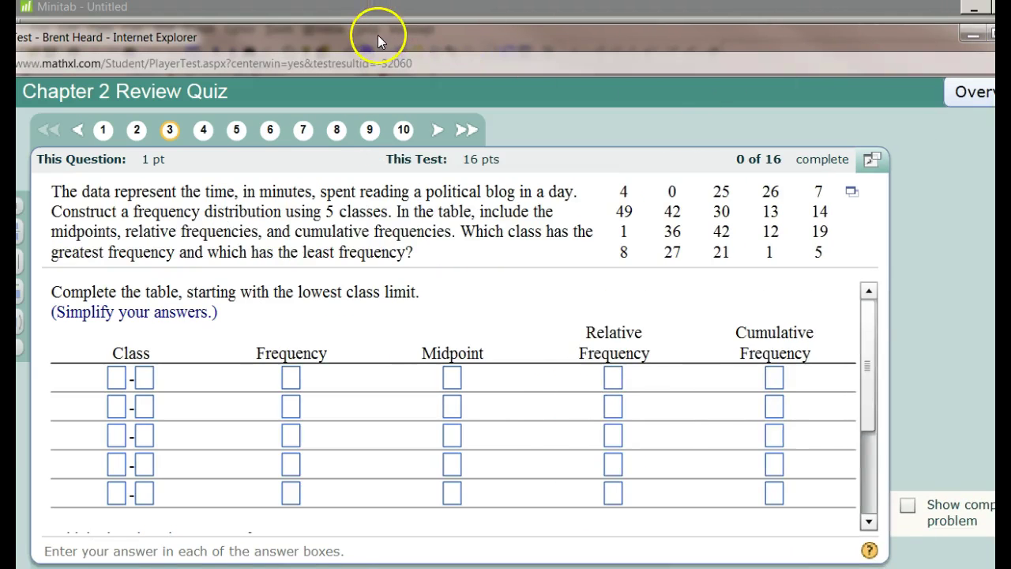
left_click_drag(379, 31, 778, 4)
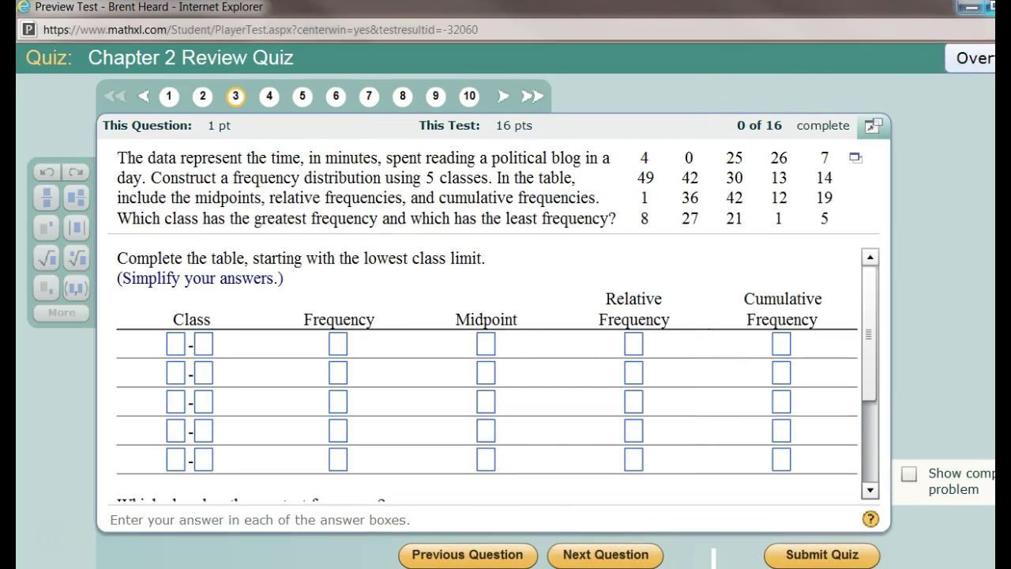
left_click_drag(466, 8, 801, 30)
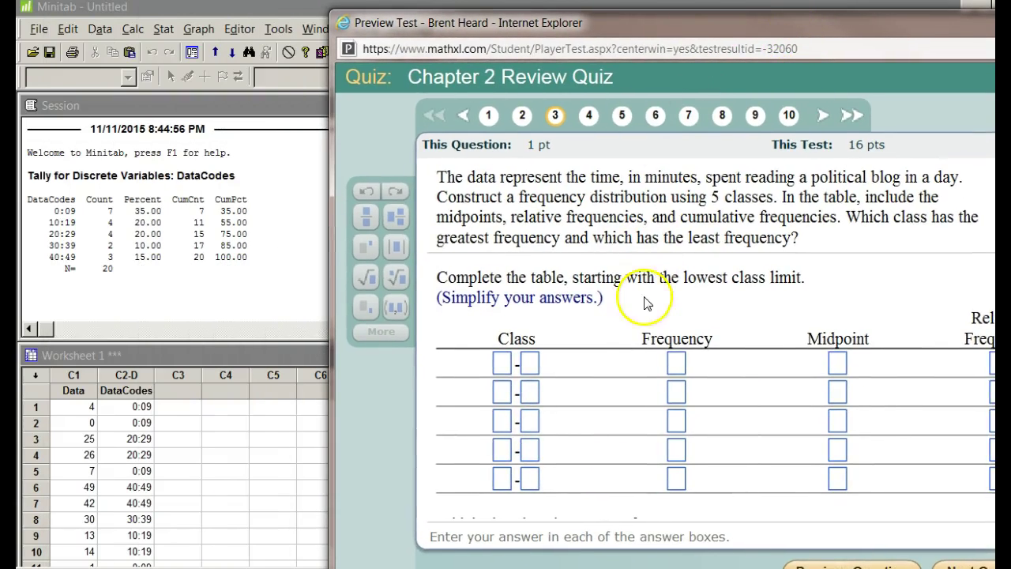
Step: Enter the first two class limits, 0-9 and 10-19
left_click(503, 365)
type("0")
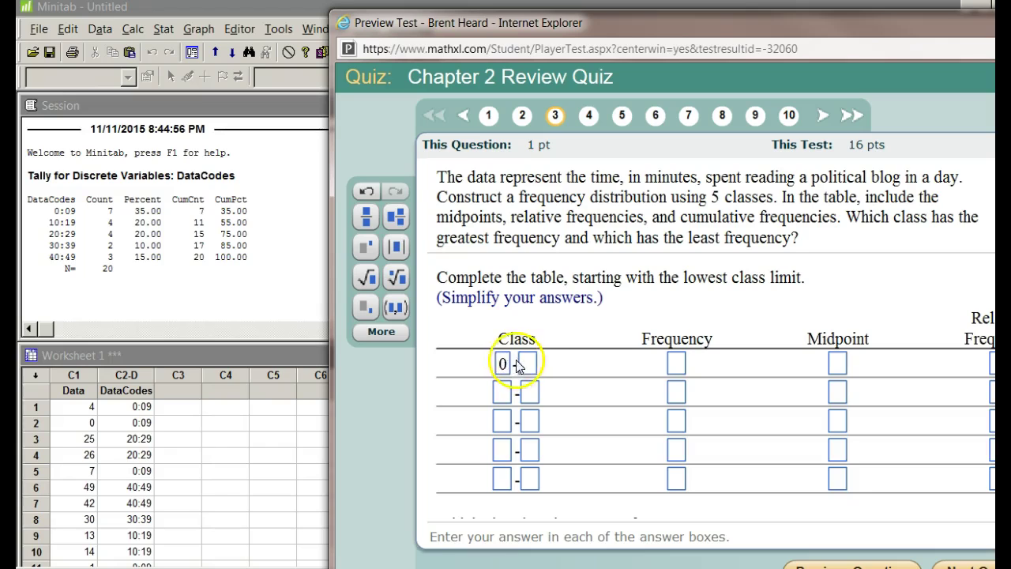
left_click(527, 363)
type("9")
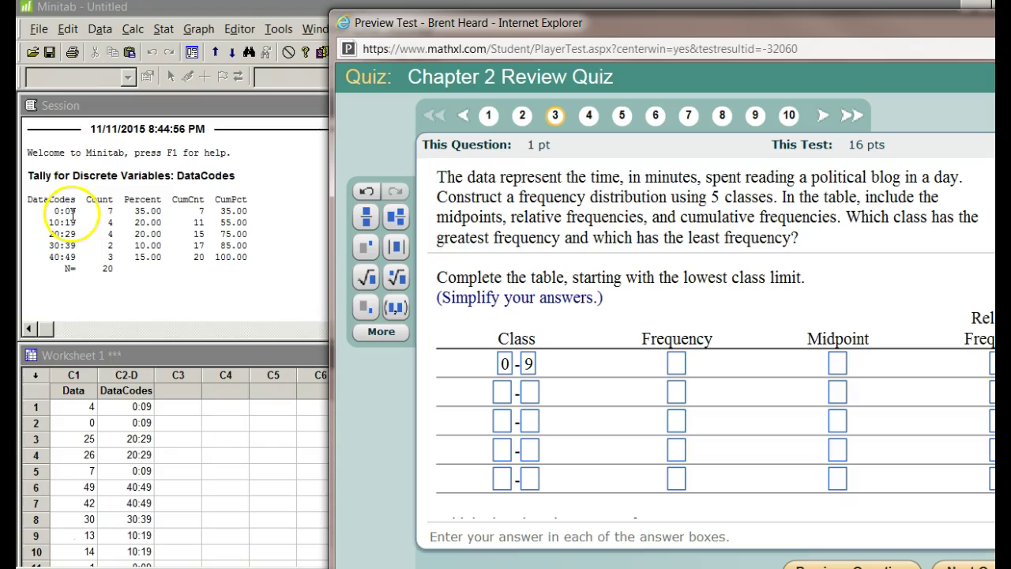
left_click(500, 393)
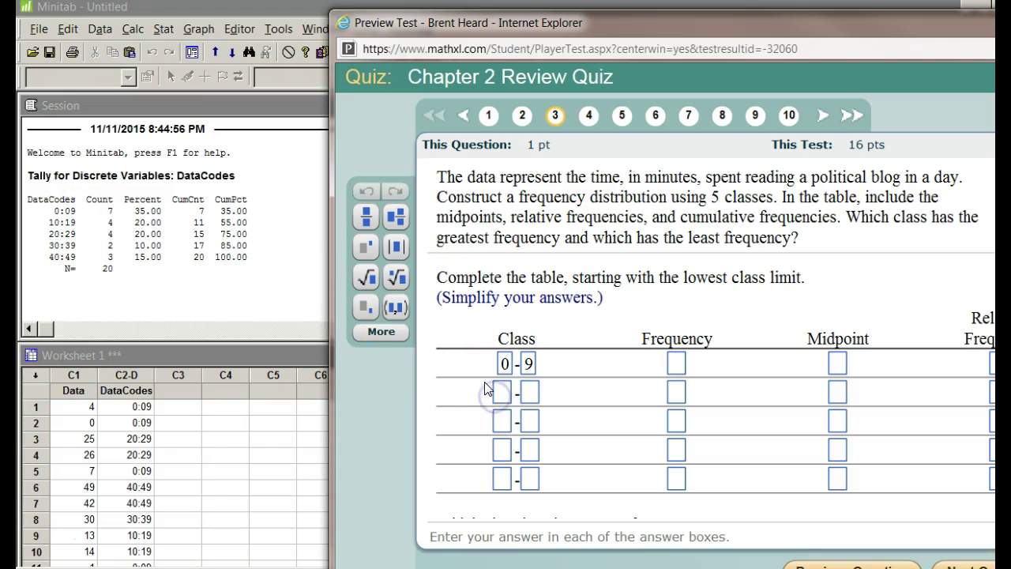
type("10")
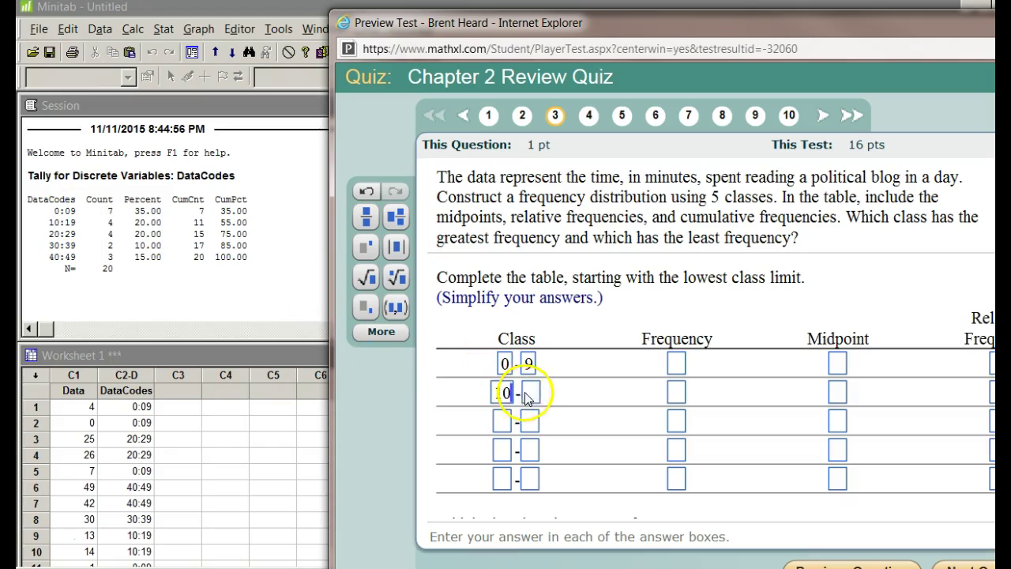
left_click(528, 395)
type("19")
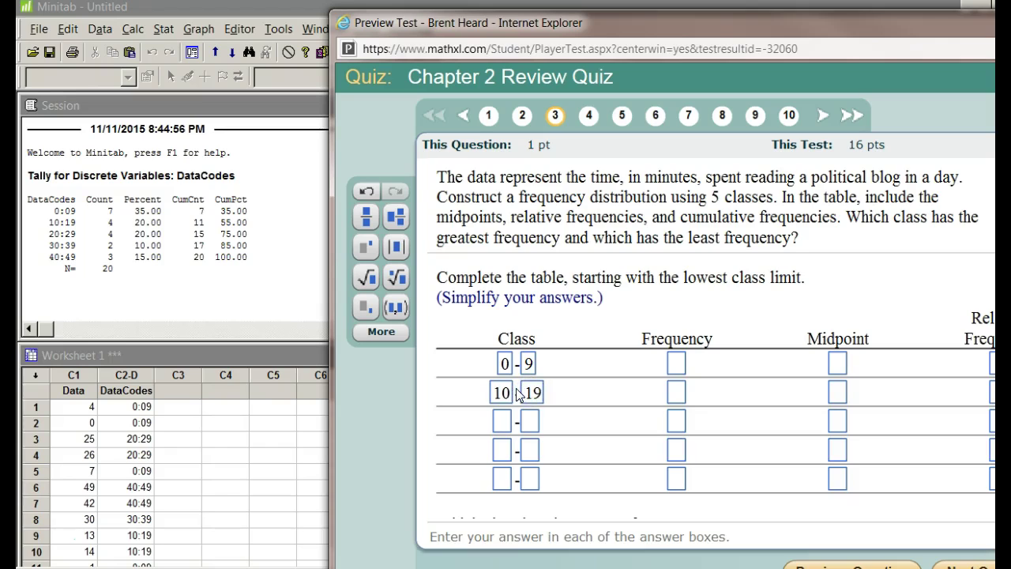
Step: Enter the remaining class limits 20-29, 30-39 and 40-49
left_click(504, 421)
type("20")
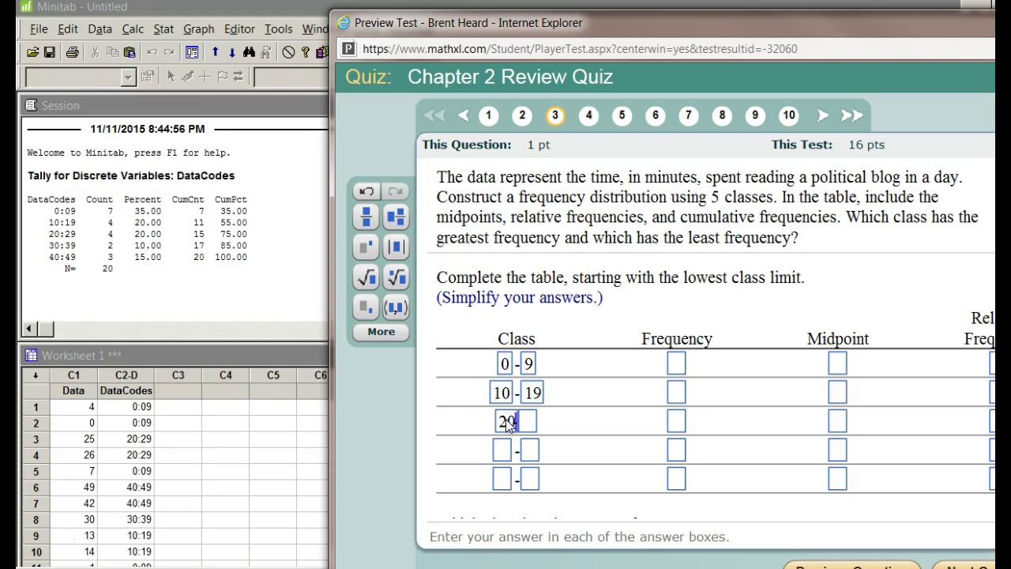
left_click(530, 424)
type("29")
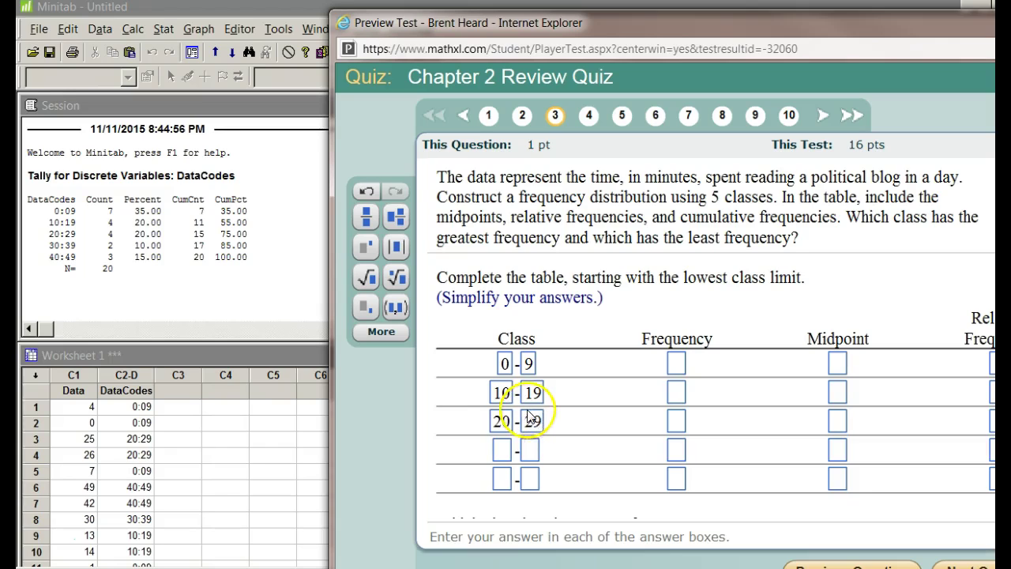
left_click(501, 452)
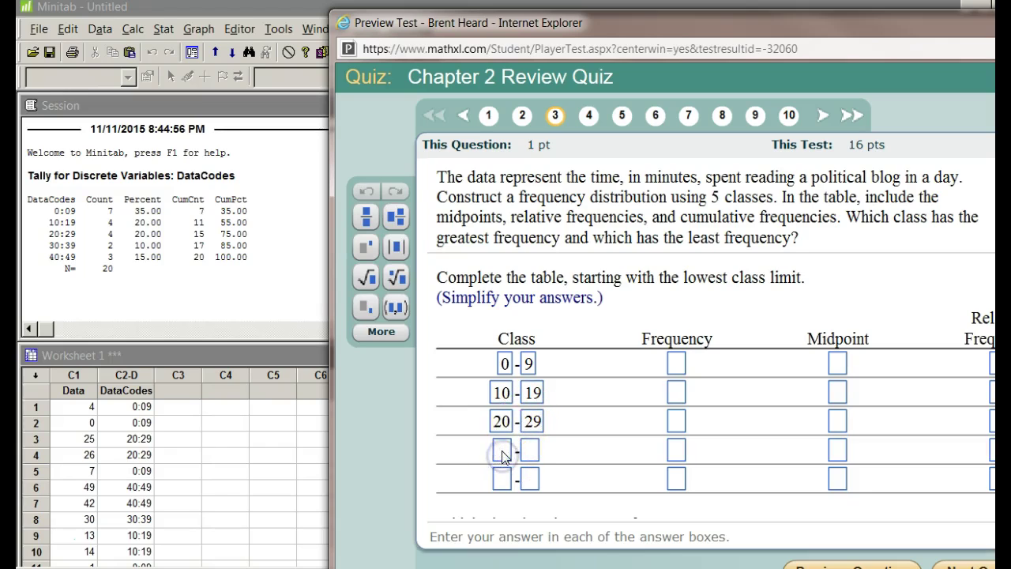
type("30")
left_click(532, 450)
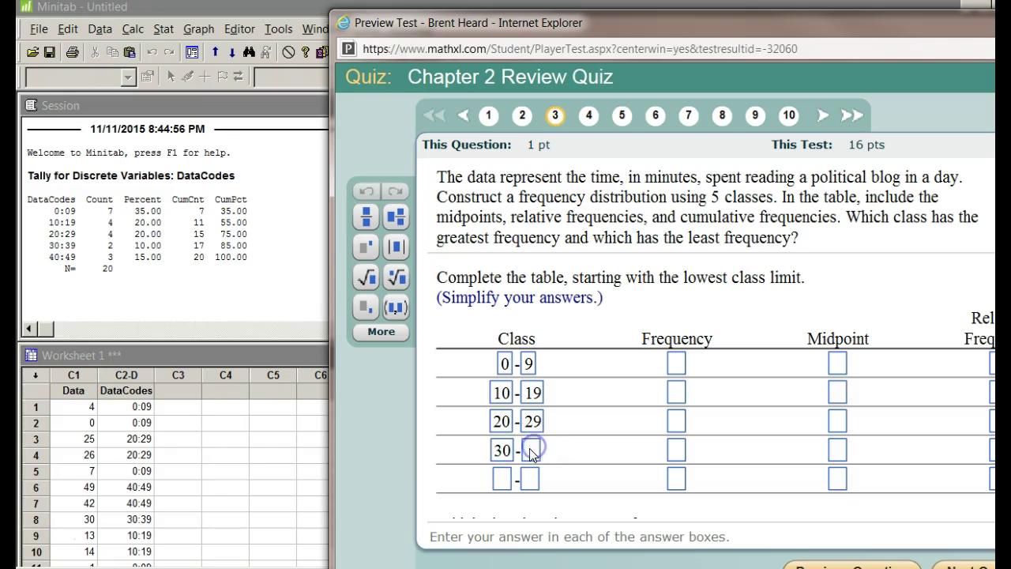
type("39")
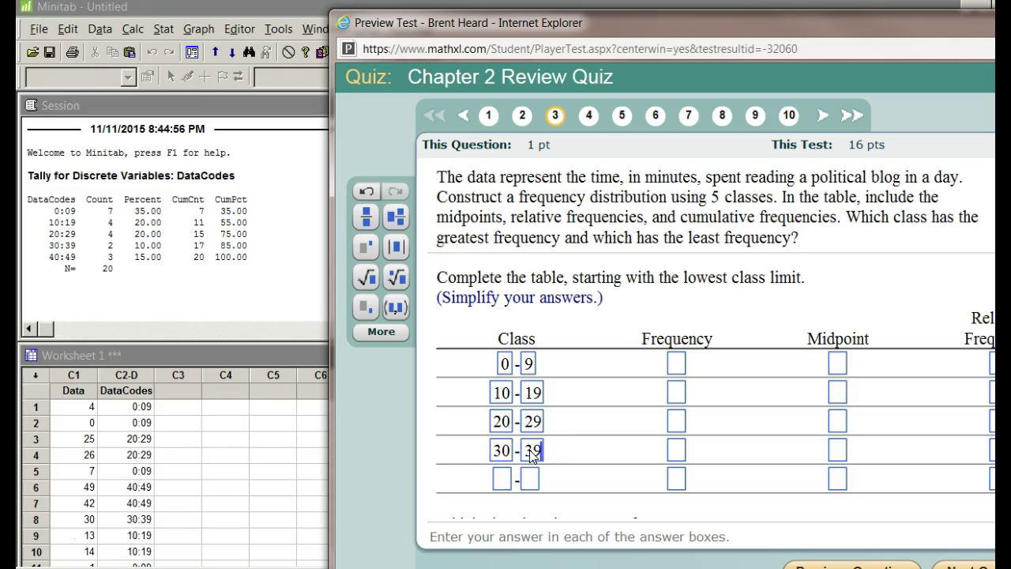
left_click(505, 479)
type("40")
left_click(530, 480)
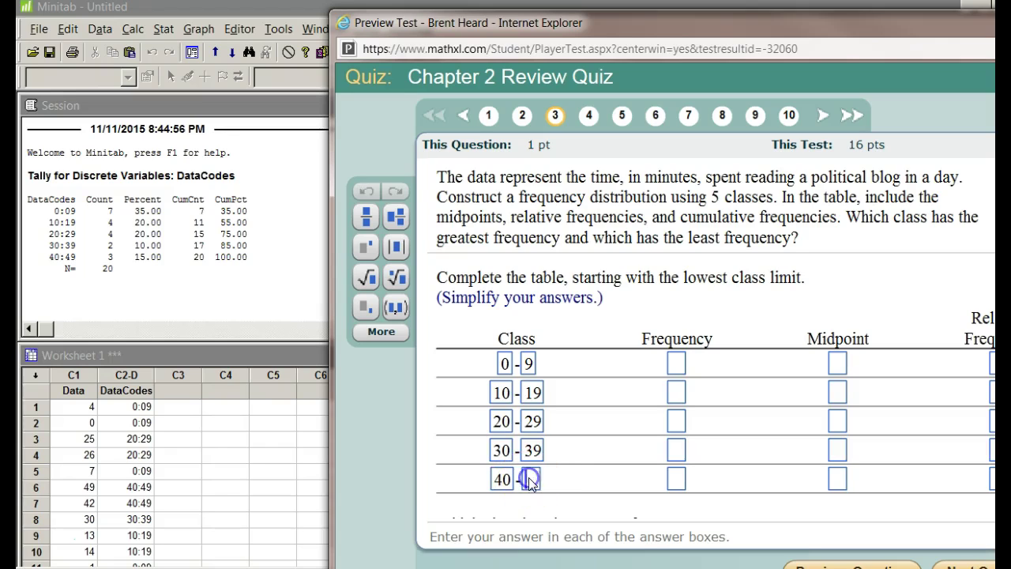
type("49")
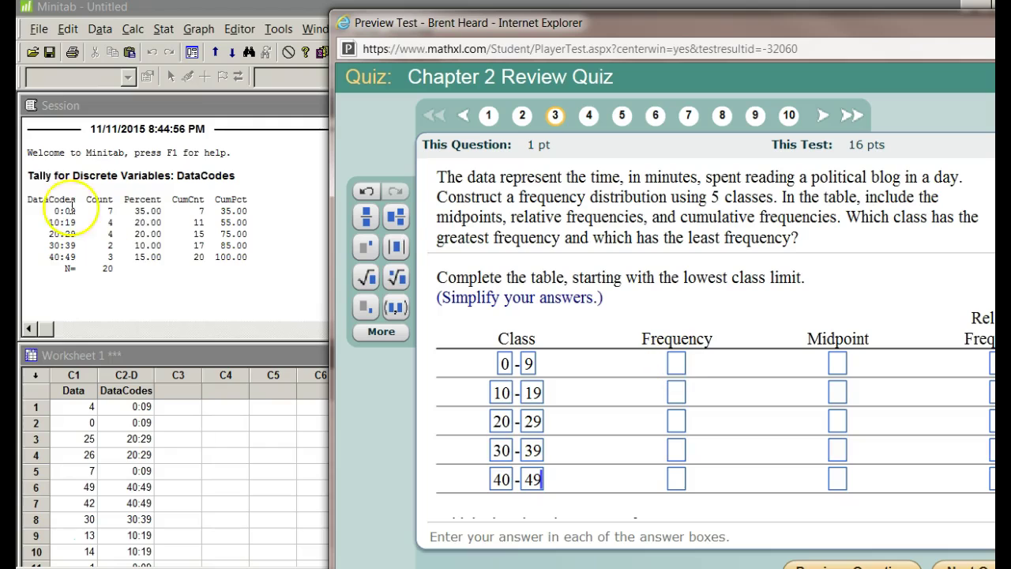
Step: Enter frequencies 7, 4, 4, 2 and 3 for the five classes
left_click(675, 365)
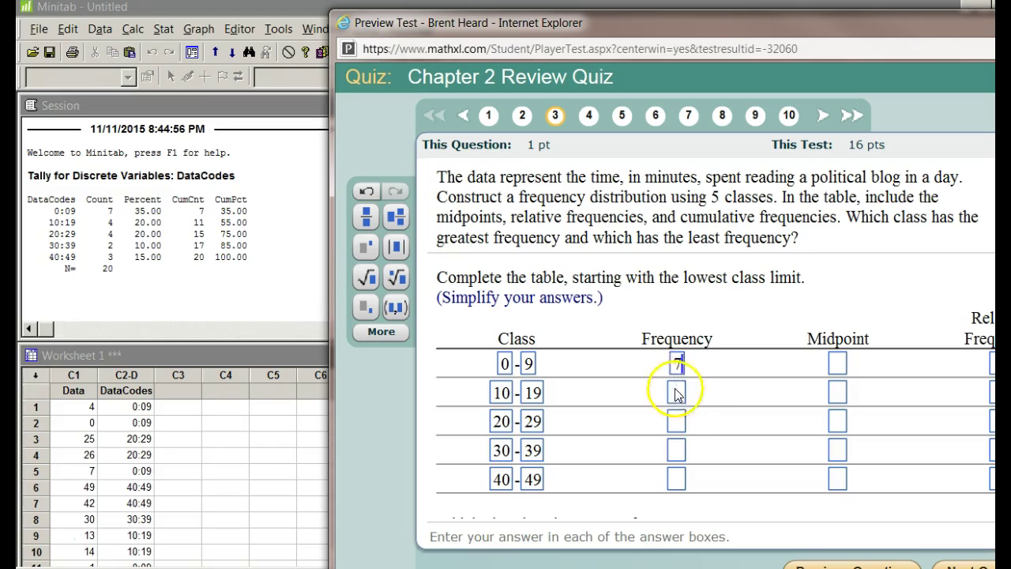
left_click(677, 392)
type("4")
left_click(677, 421)
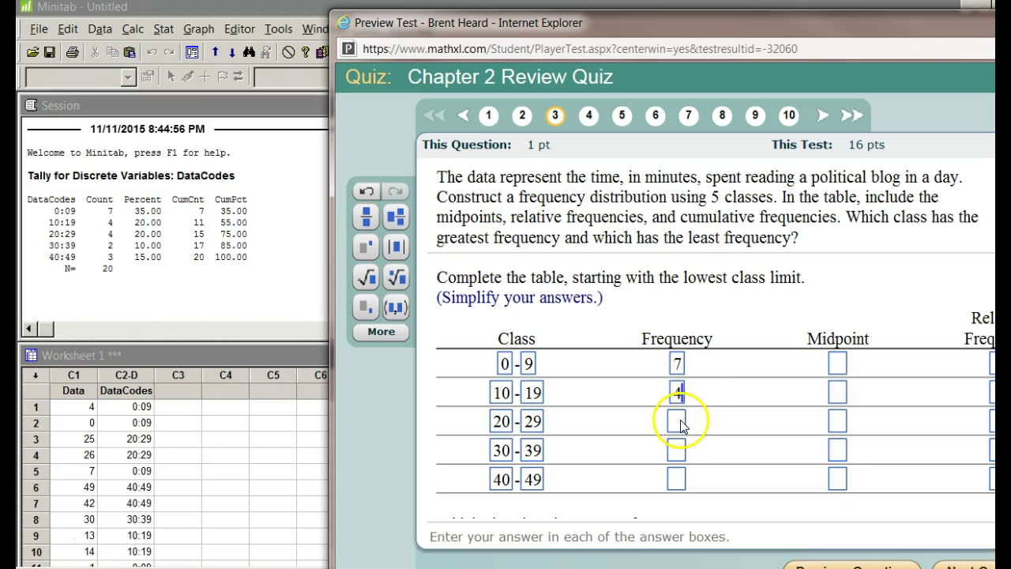
type("4")
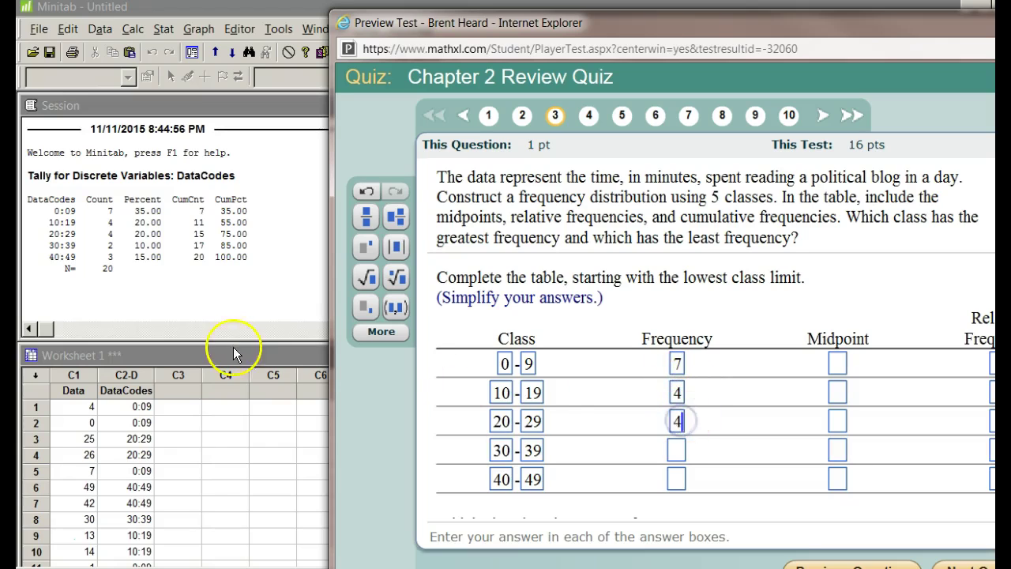
left_click(674, 452)
left_click(675, 479)
type("3")
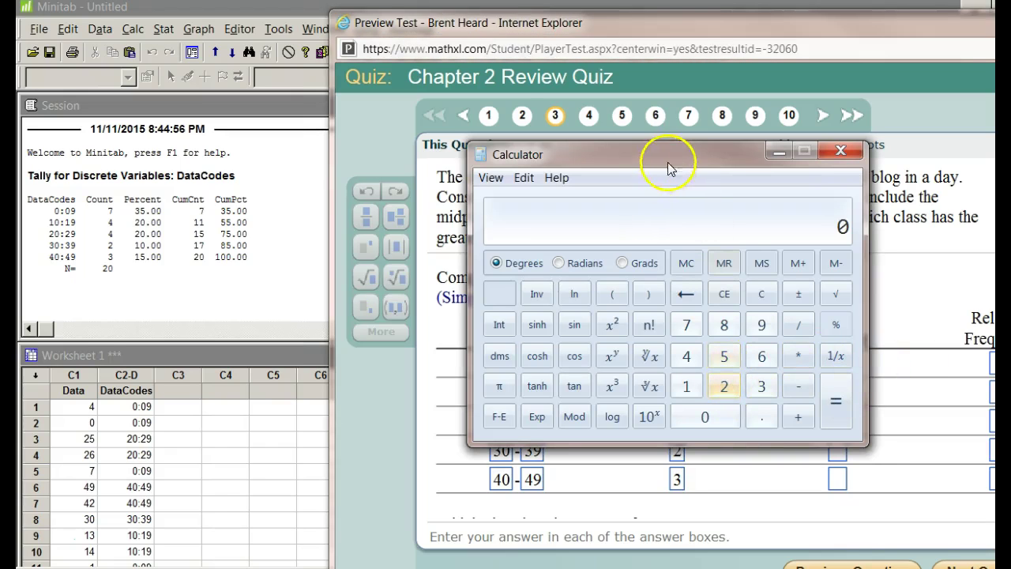
Step: Compute (0 + 9) ÷ 2 = 4.5 in Calculator and enter 4.5 as the 0-9 class midpoint
left_click_drag(667, 162, 308, 121)
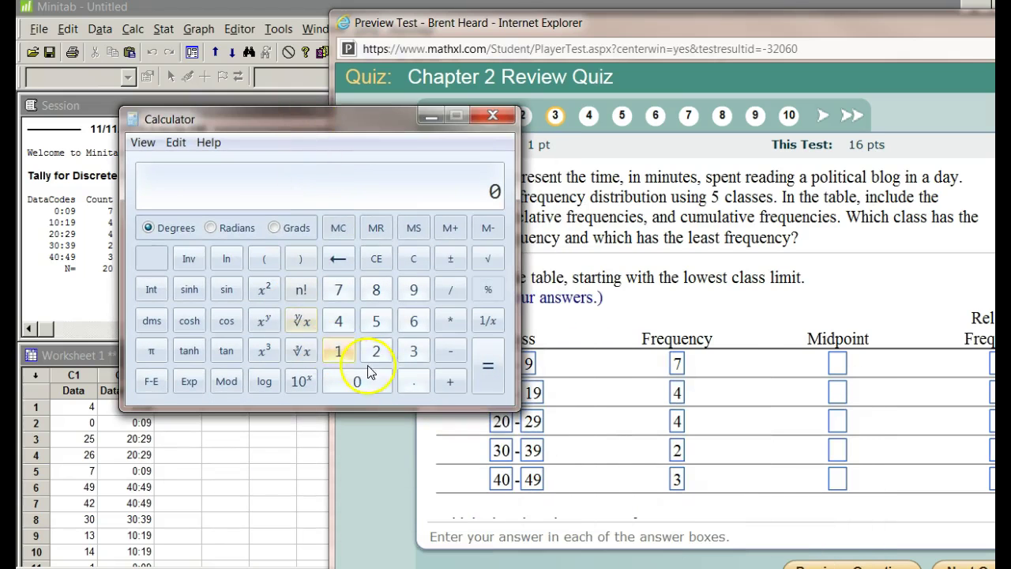
left_click(456, 377)
left_click(414, 290)
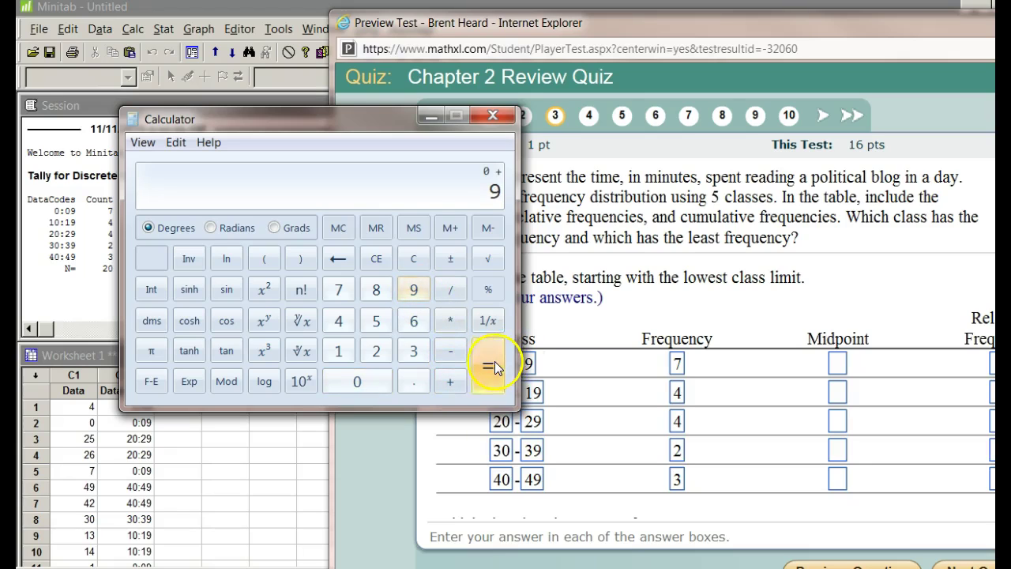
left_click(492, 366)
left_click(383, 350)
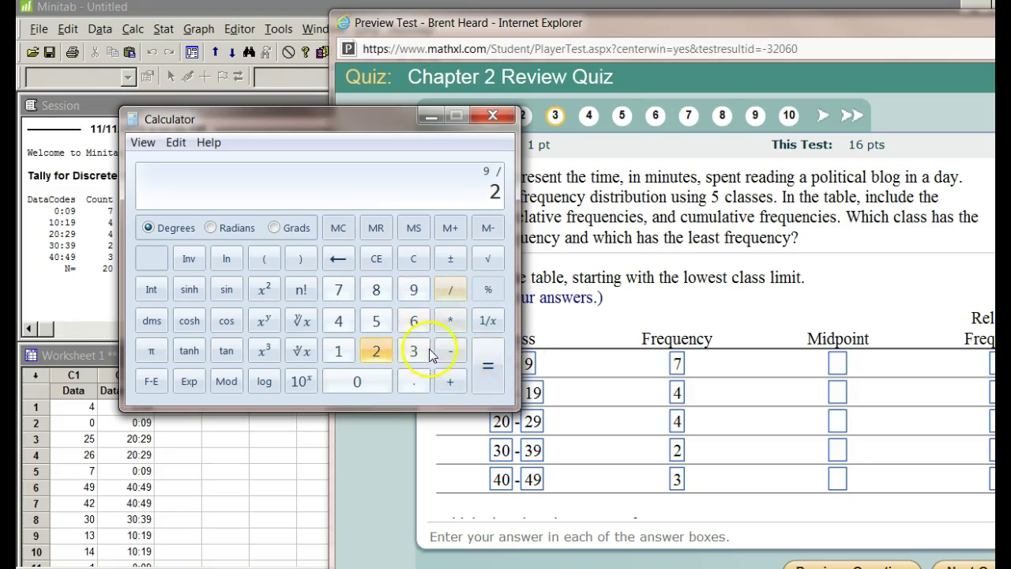
left_click(489, 366)
left_click(837, 365)
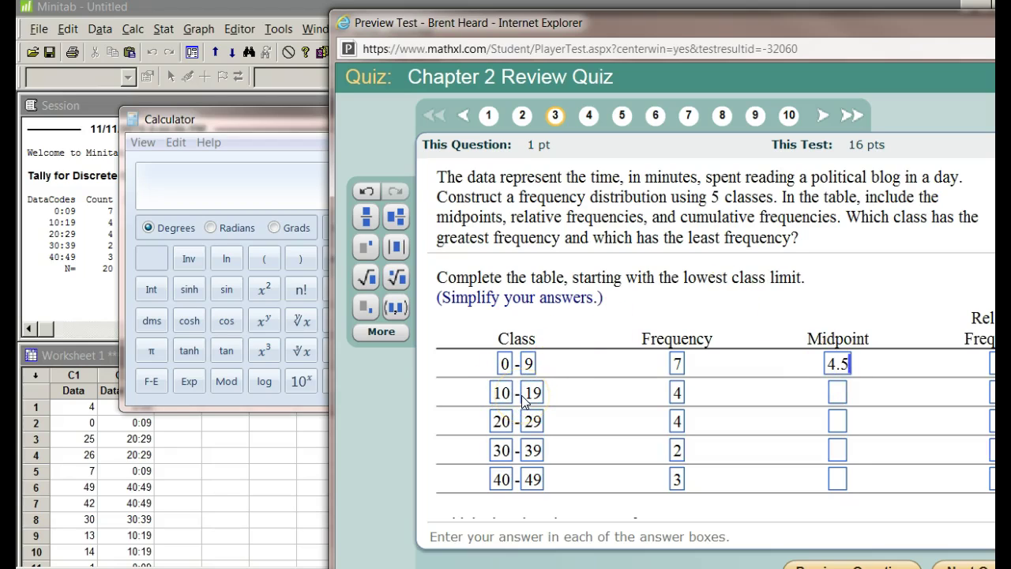
Step: Enter midpoints 14.5, 24.5, 34.5 and 44.5 for classes 10-19 through 40-49
left_click(835, 390)
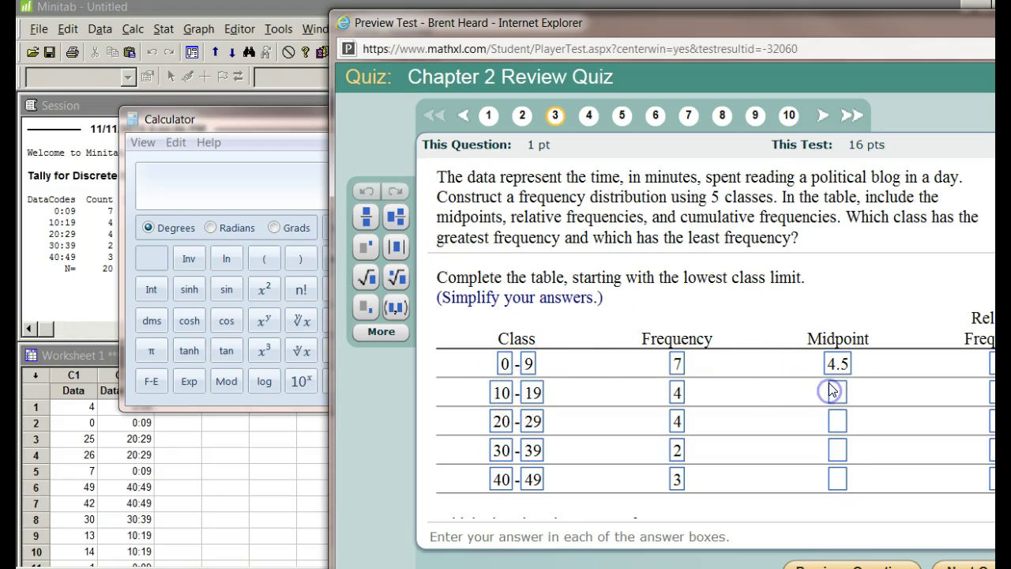
type("14.5")
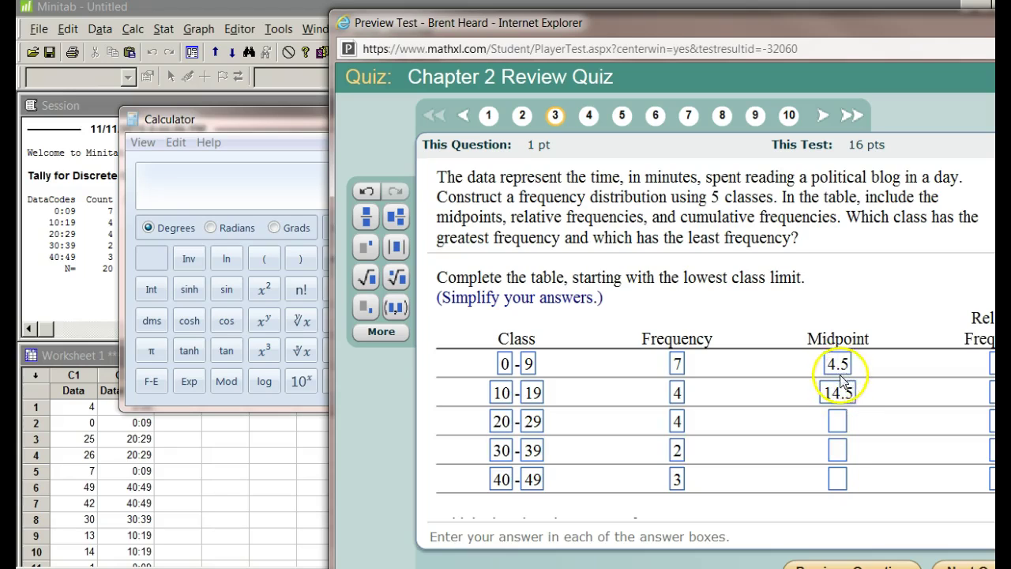
left_click(837, 420)
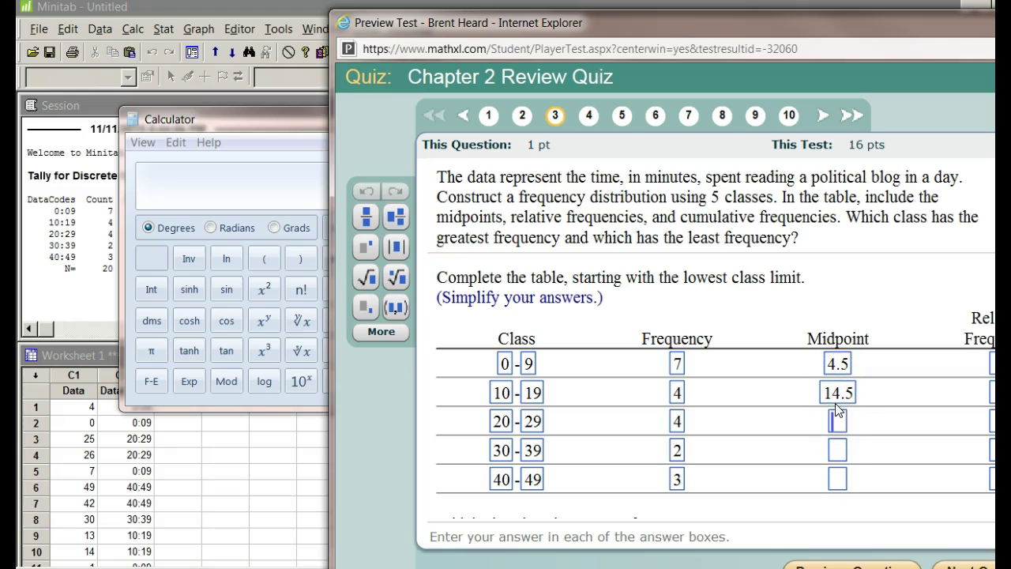
type("24.5")
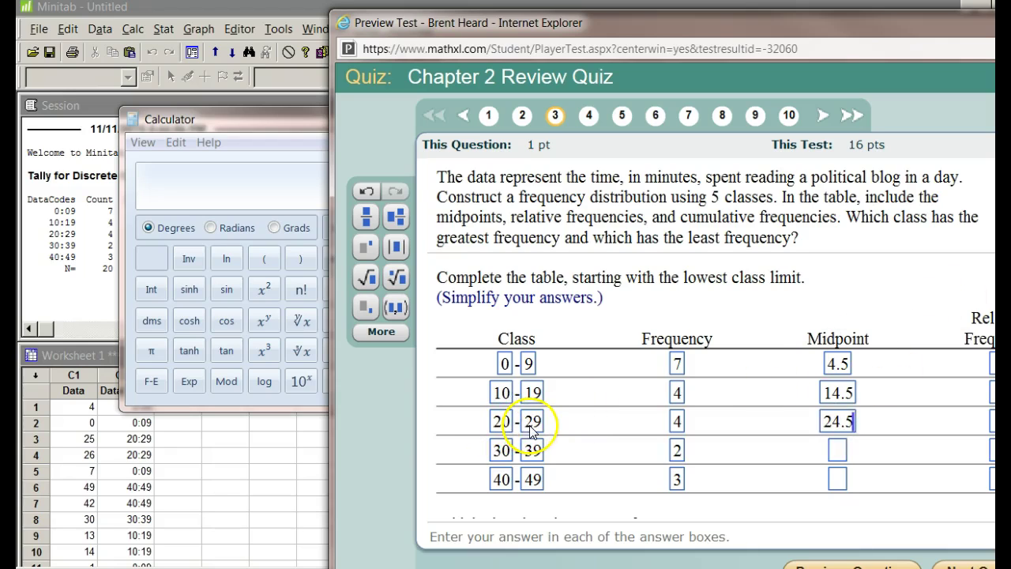
left_click(837, 450)
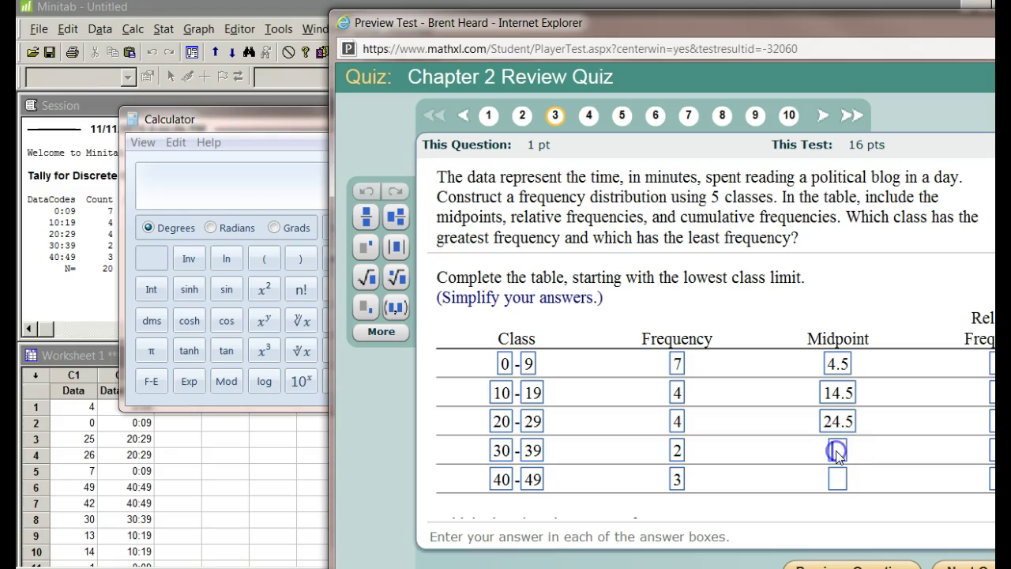
type("34.5")
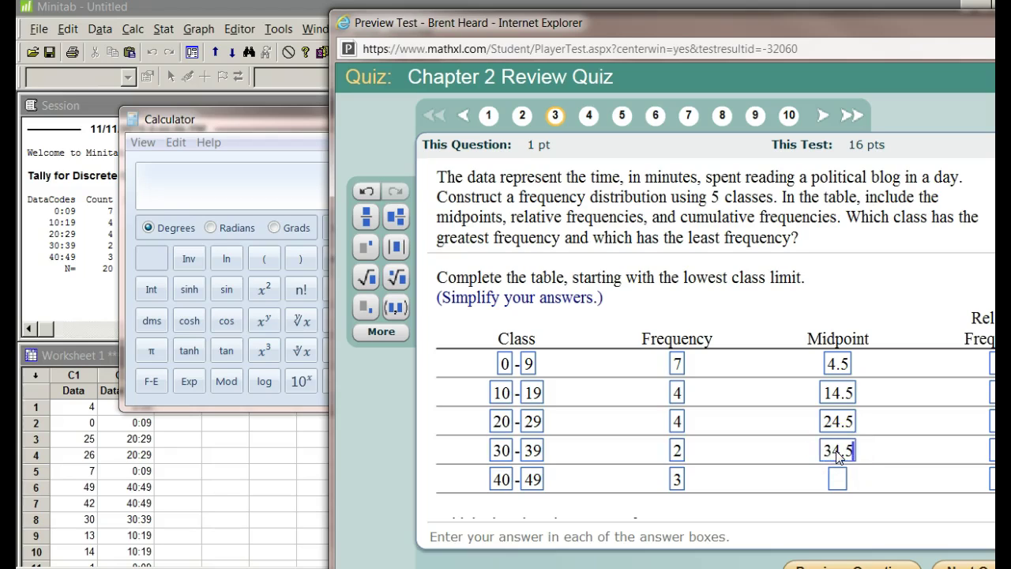
left_click(836, 478)
type("44.5")
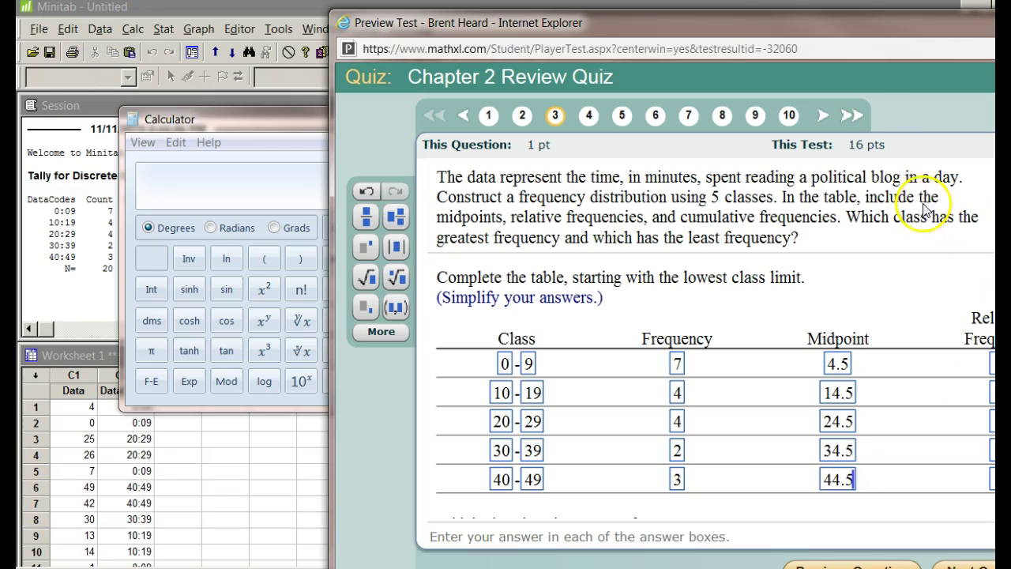
left_click_drag(842, 31, 793, 29)
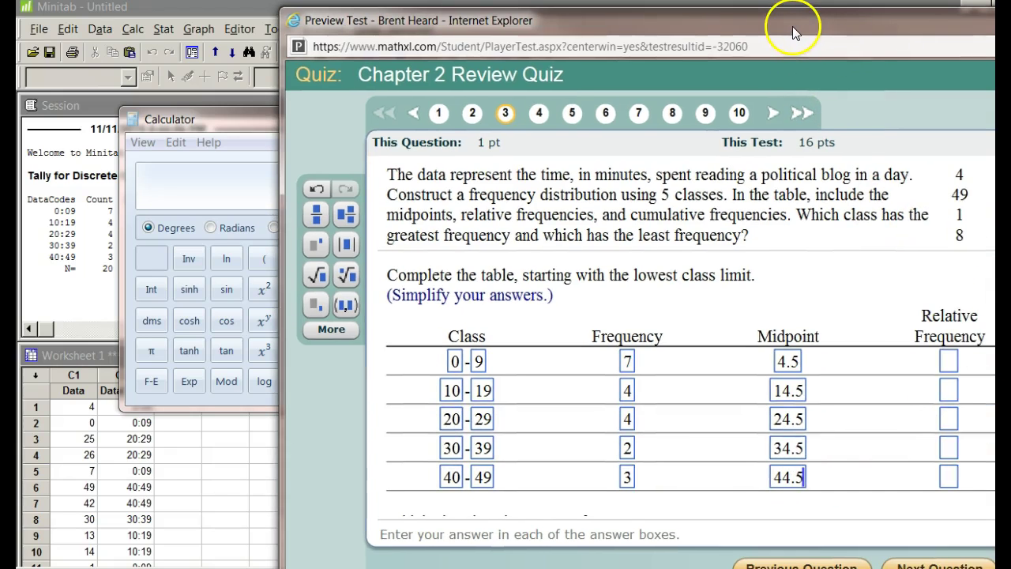
Step: Close the calculator and enter relative frequencies 0.35 and 0.20 for classes 0-9 and 10-19
left_click(247, 117)
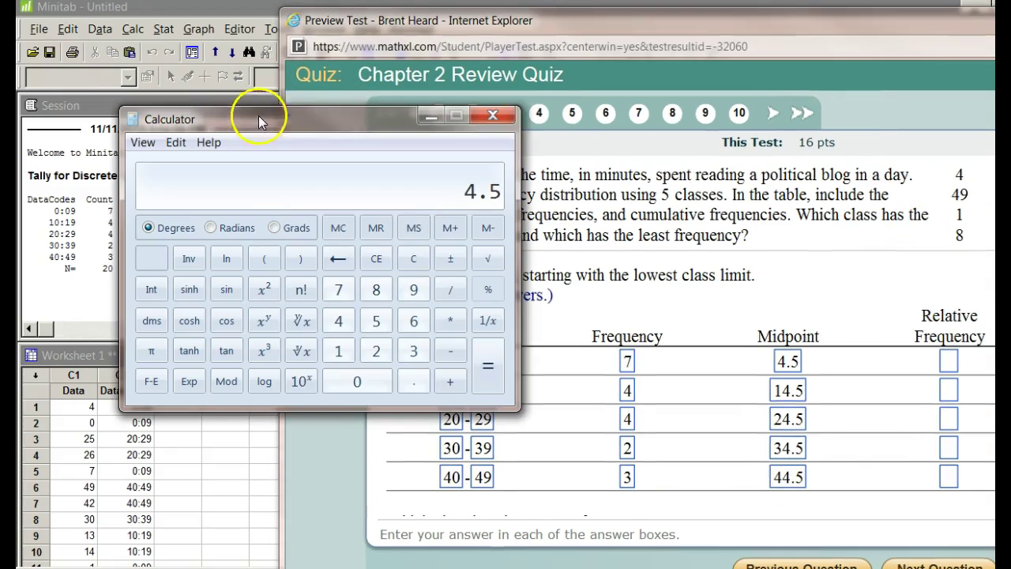
left_click(506, 114)
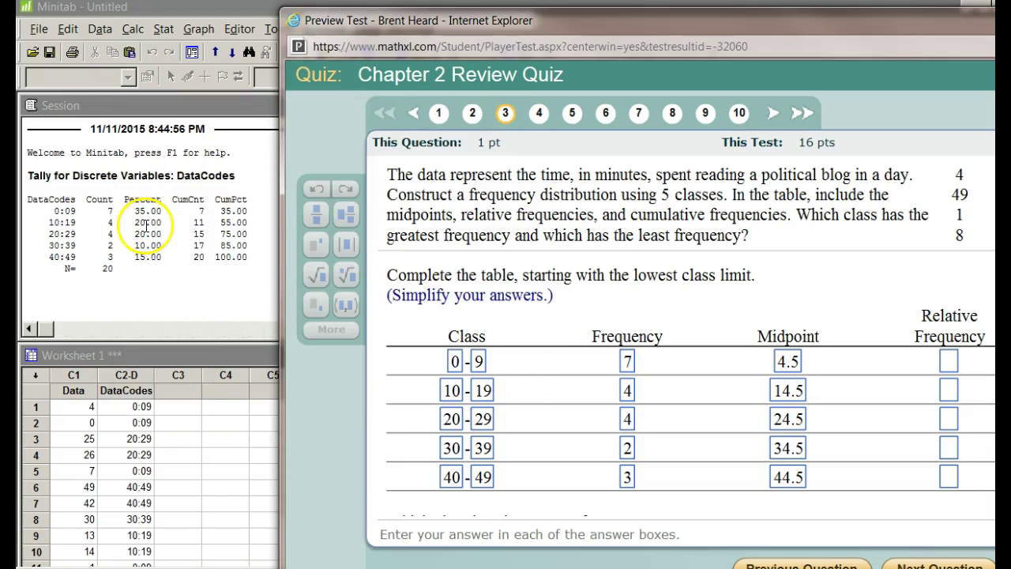
left_click(947, 360)
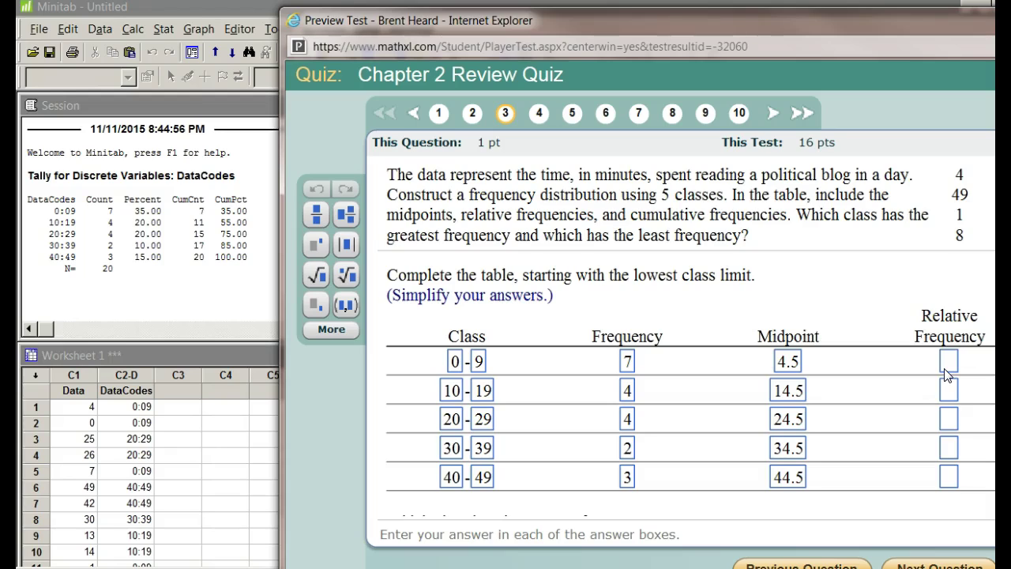
type("0.35")
left_click(948, 373)
type("0.20")
Step: Enter relative frequencies 0.20, 0.10 and 0.15 for classes 20-29, 30-39 and 40-49
left_click(942, 416)
type("0.20")
left_click(791, 332)
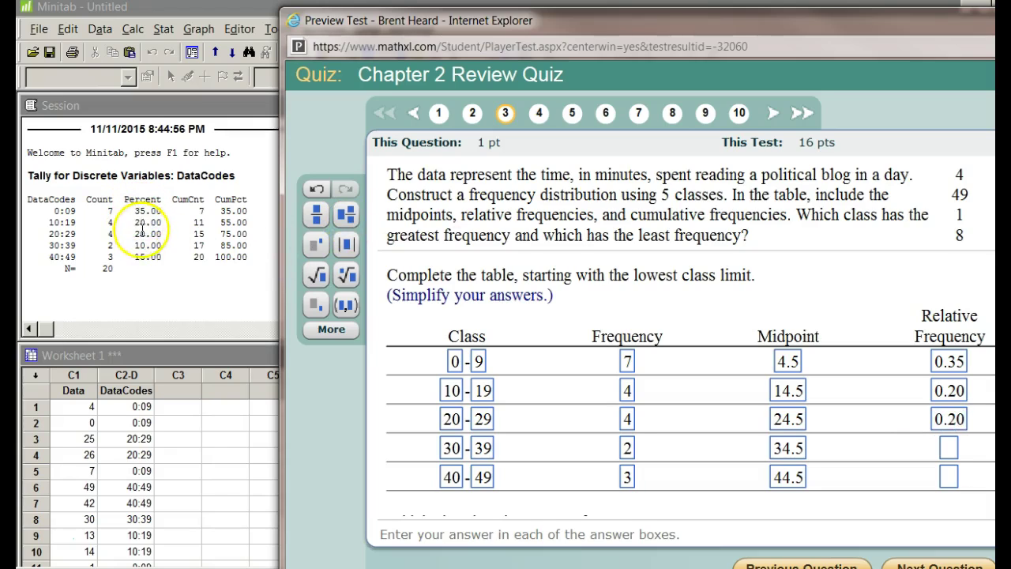
left_click(950, 448)
type("0.10")
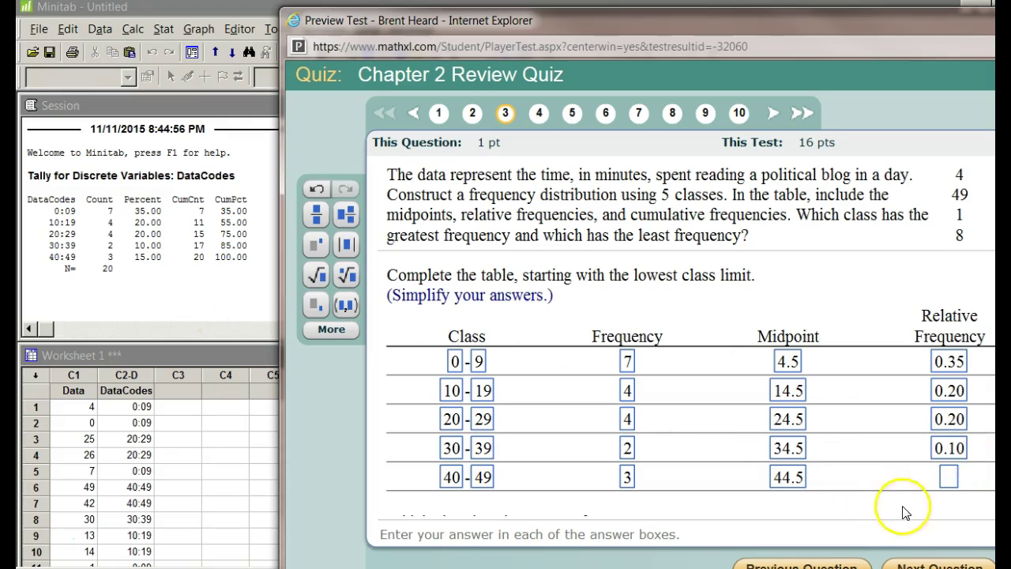
left_click(951, 476)
type("0.15")
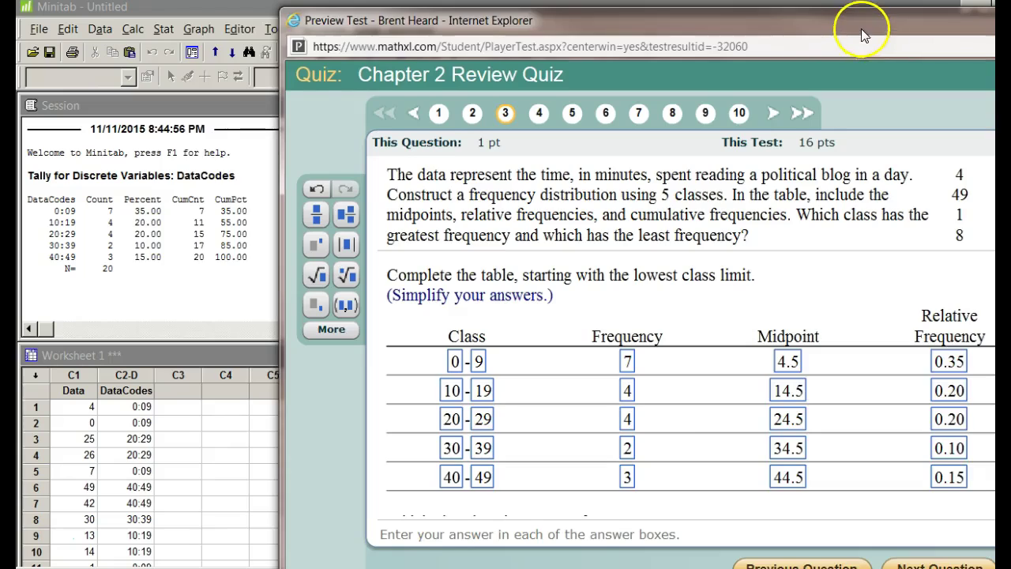
Step: Bring the Cumulative Frequency column into view and enter 7 and 11 for the first two classes
mouse_move(862, 31)
left_mouse_down()
mouse_move(731, 26)
mouse_move(869, 40)
left_mouse_up()
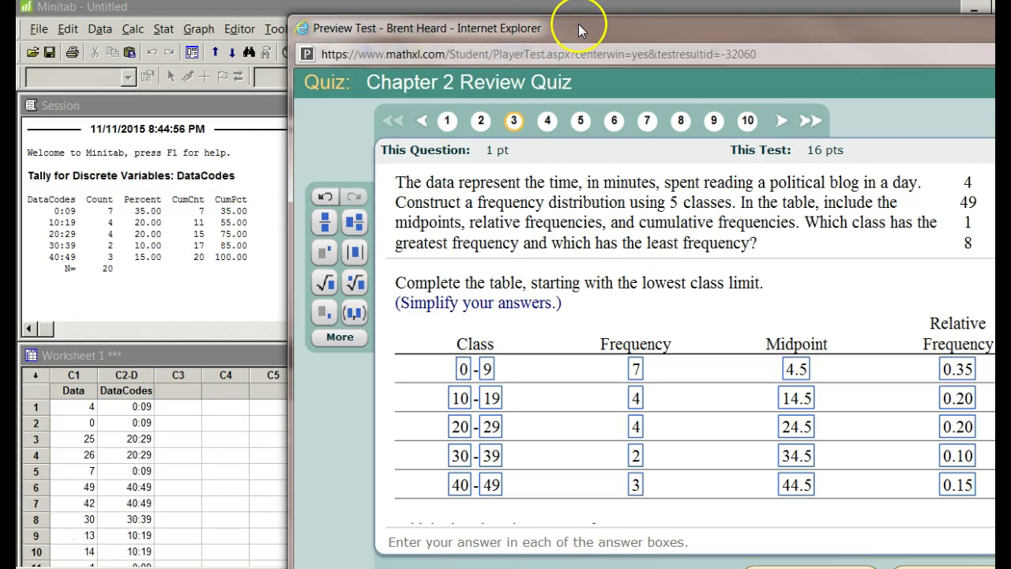
left_click_drag(578, 26, 466, 23)
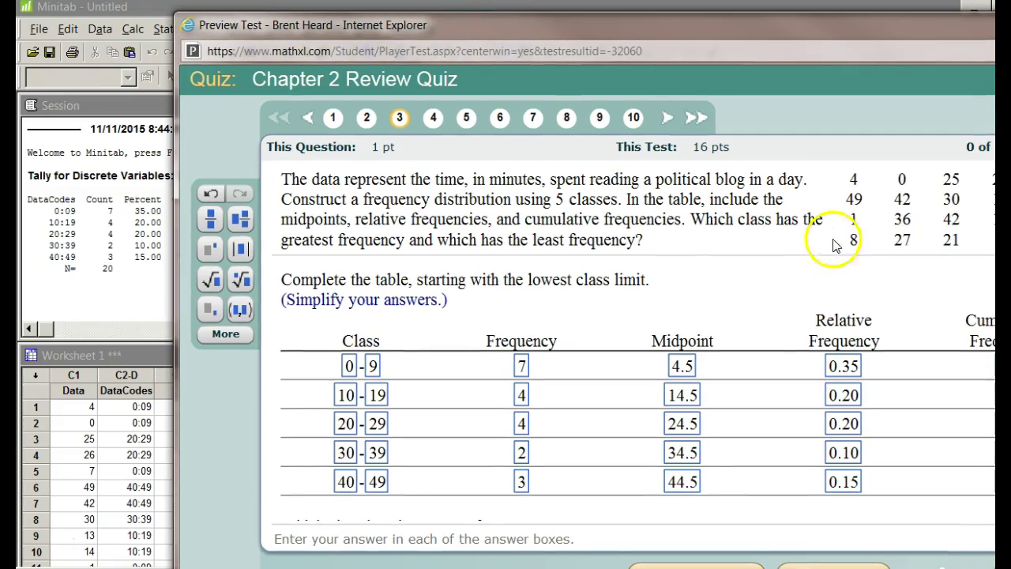
left_click_drag(677, 26, 530, 23)
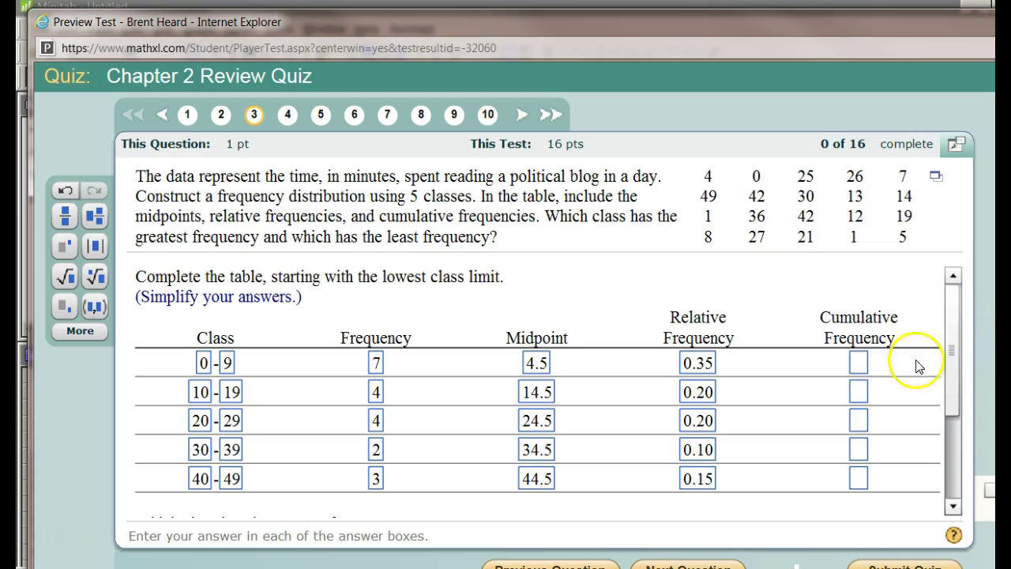
left_click(864, 361)
left_click(782, 382)
left_click(859, 392)
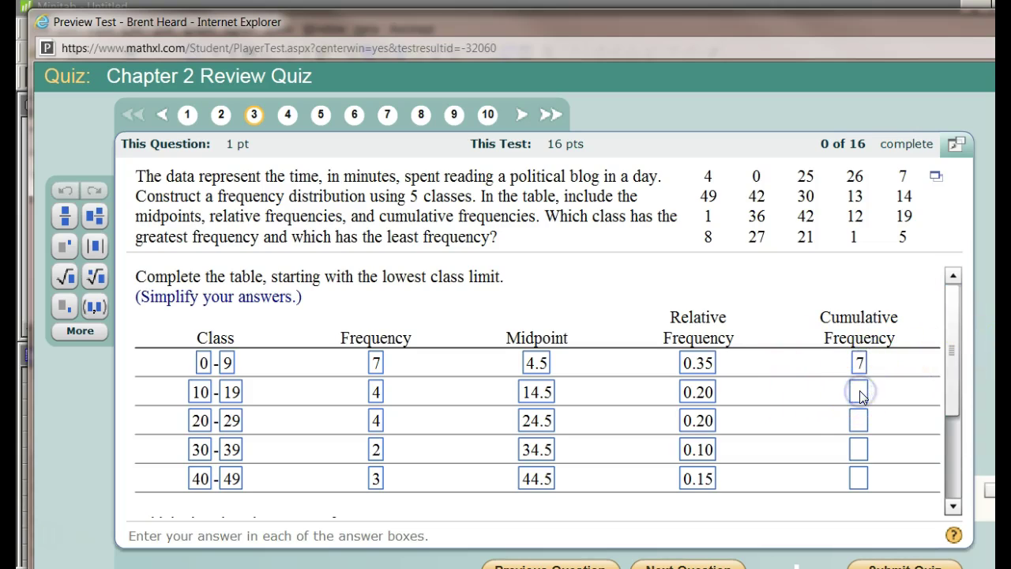
type("11")
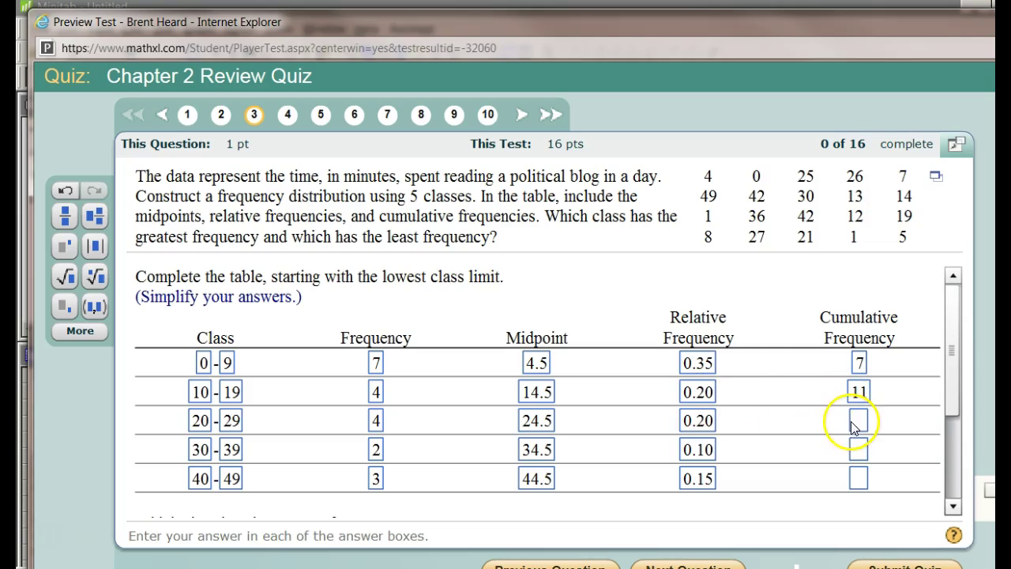
Step: Enter cumulative frequencies 15, 17 and 20, then compare them with Minitab's CumCnt column
left_click(853, 423)
left_click(854, 448)
type("1")
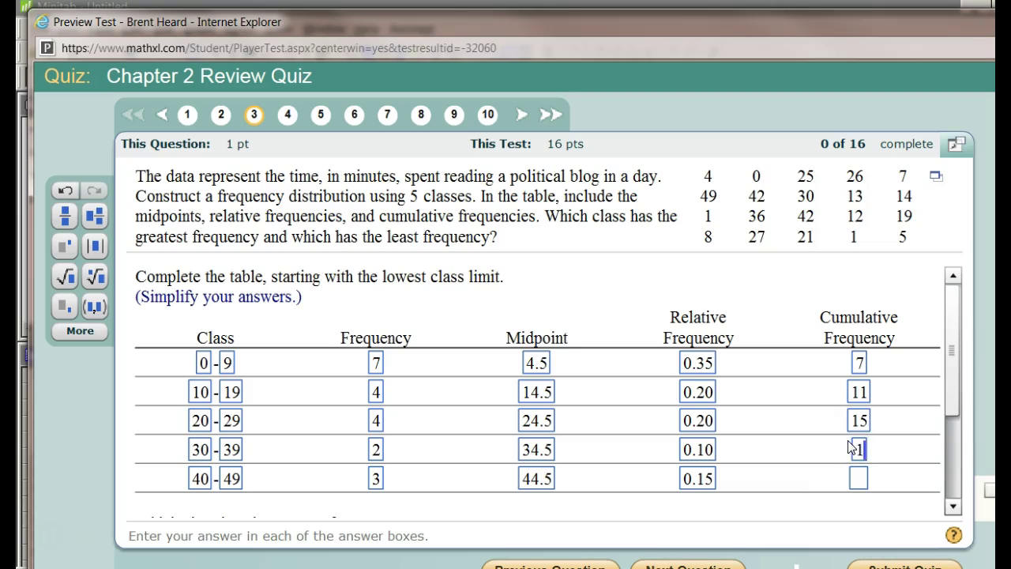
type("7")
left_click(856, 477)
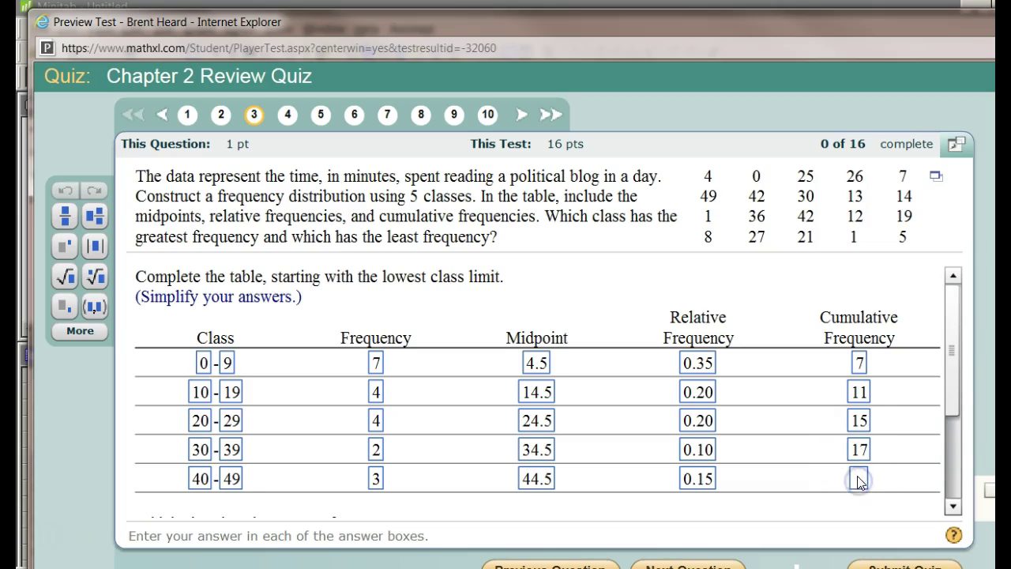
type("20")
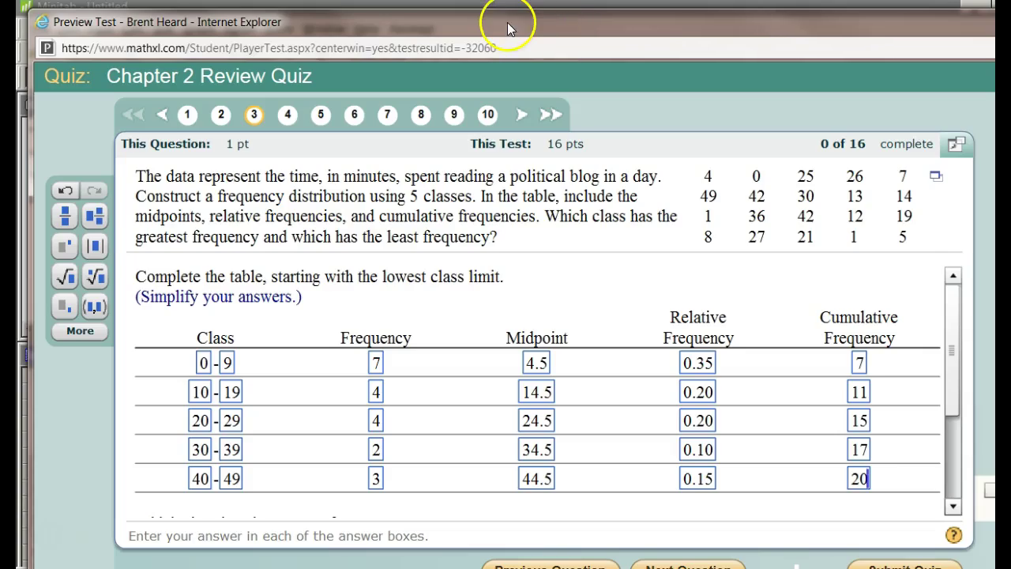
left_click_drag(508, 18, 861, 14)
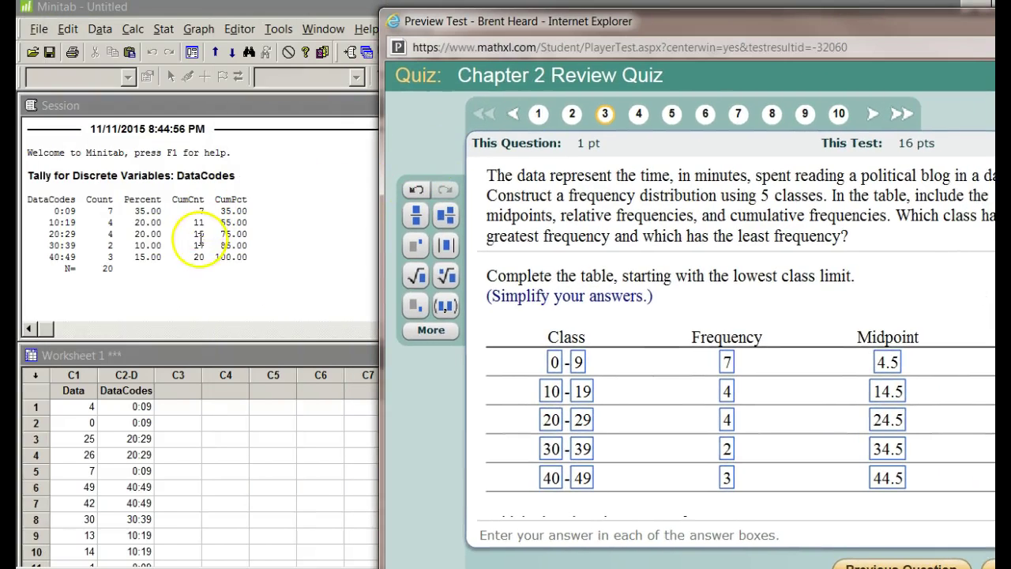
Step: Name 0 to 9 as the class with the greatest frequency
left_click_drag(613, 30, 410, 29)
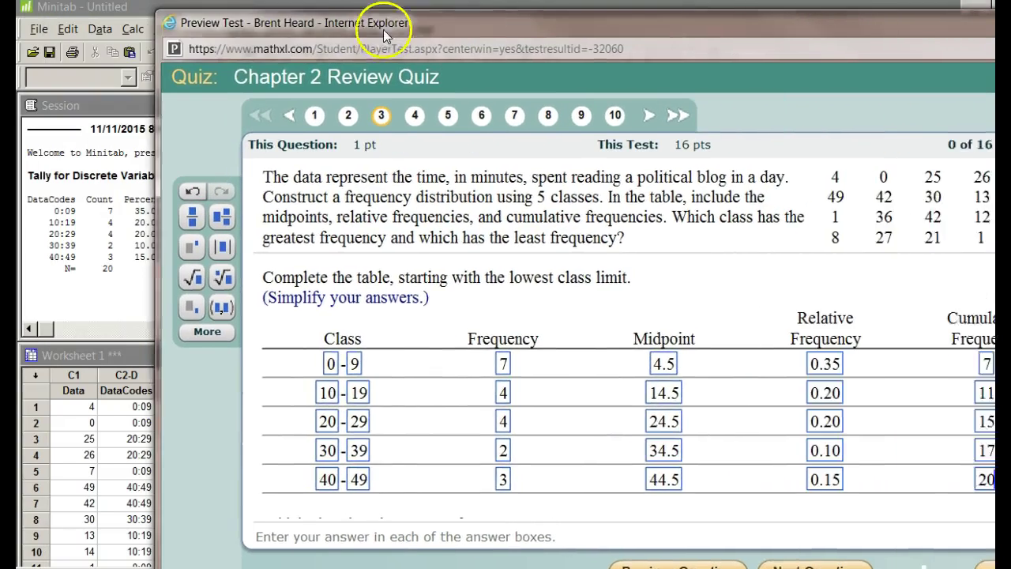
scroll(561, 316, "down", 2)
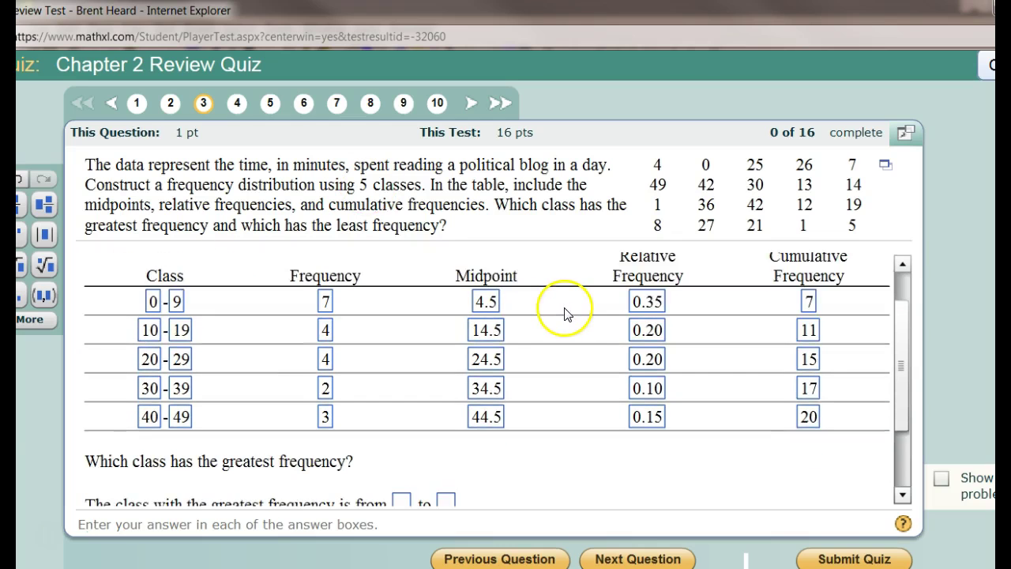
scroll(571, 300, "up", 1)
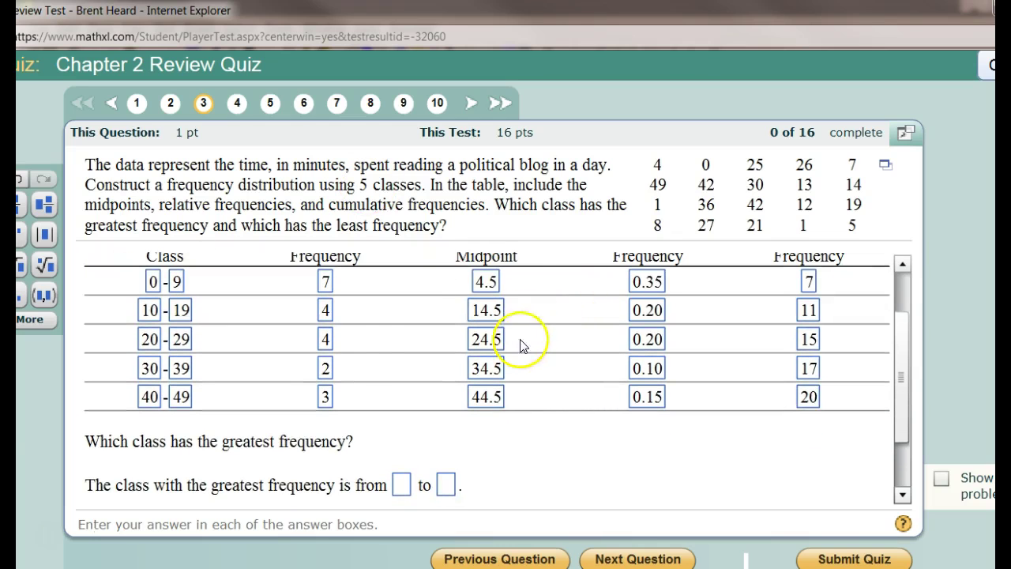
left_click(398, 488)
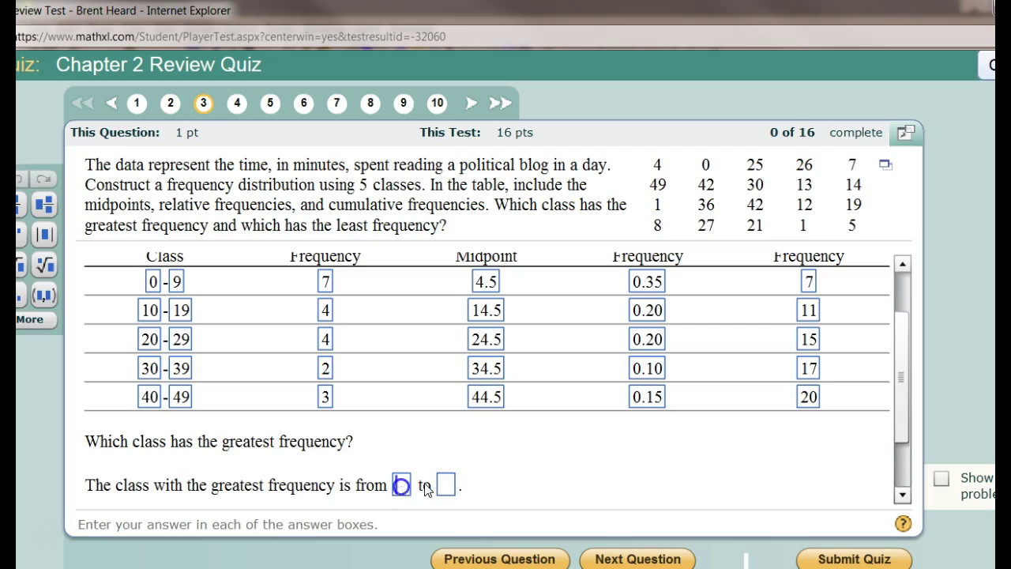
type("0")
left_click(441, 486)
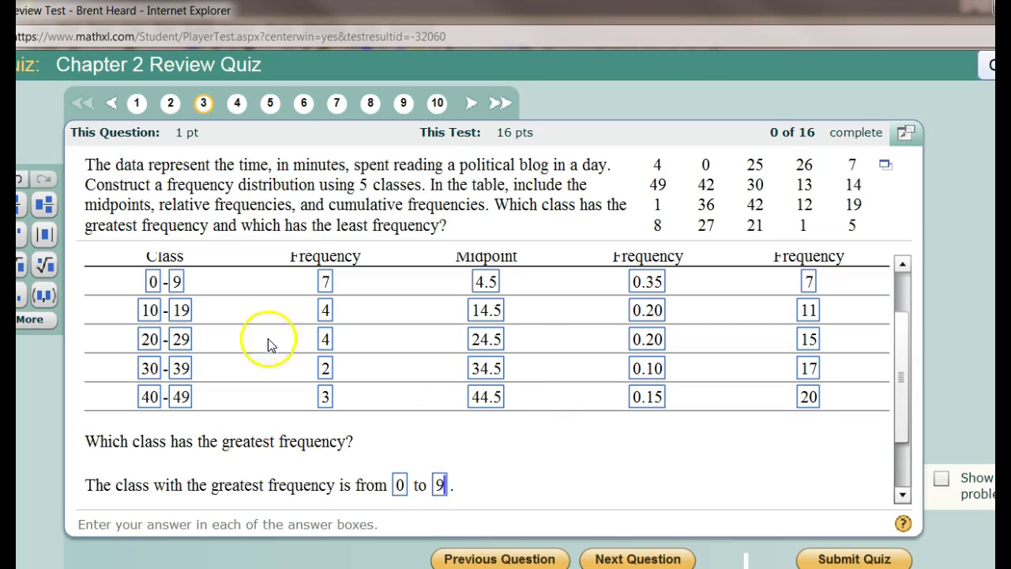
right_click(324, 313)
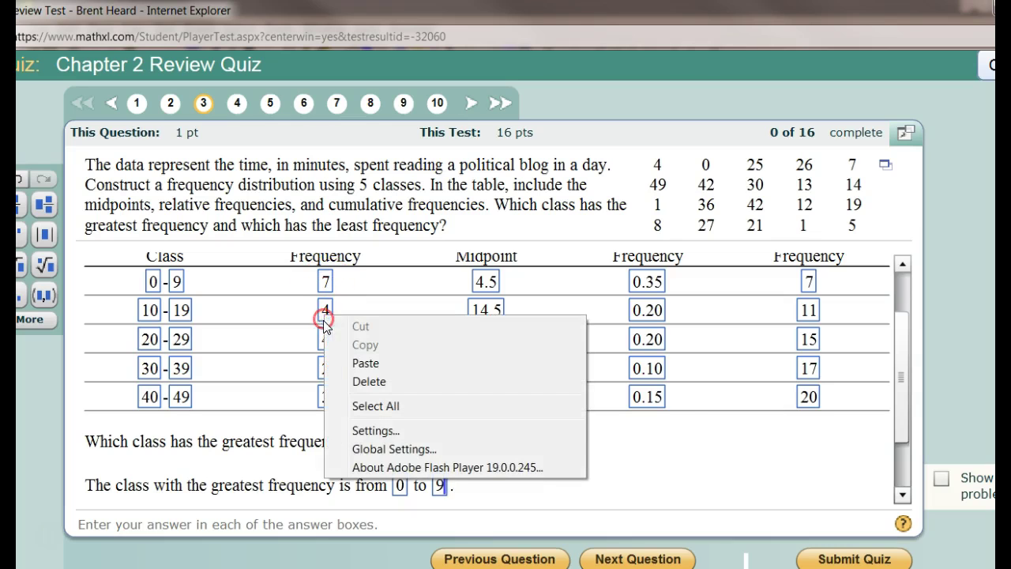
left_click(666, 430)
Step: Name 30 to 39 as the class with the least frequency
scroll(662, 433, "down", 3)
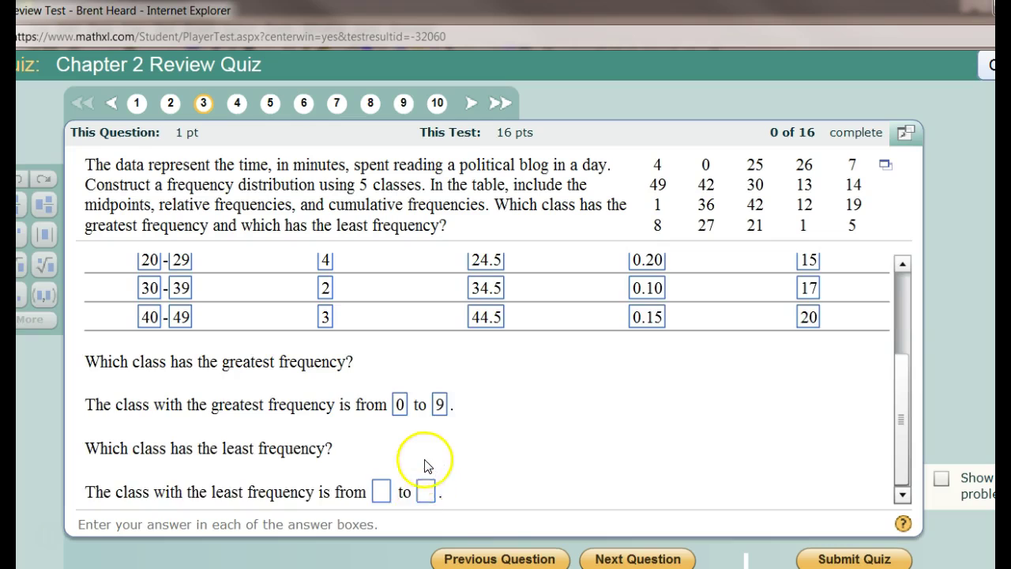
scroll(427, 467, "up", 3)
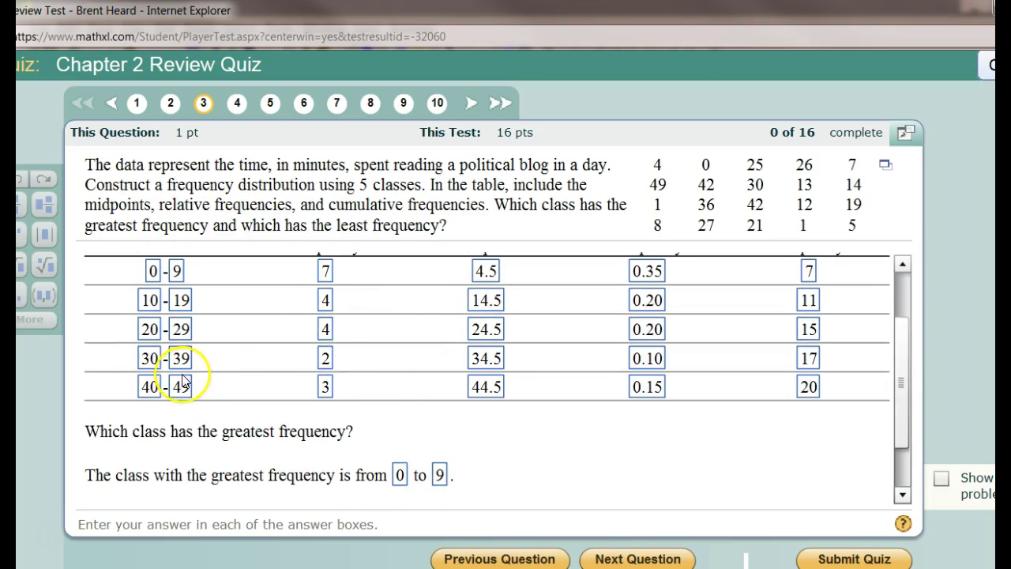
scroll(368, 417, "down", 3)
scroll(332, 418, "up", 3)
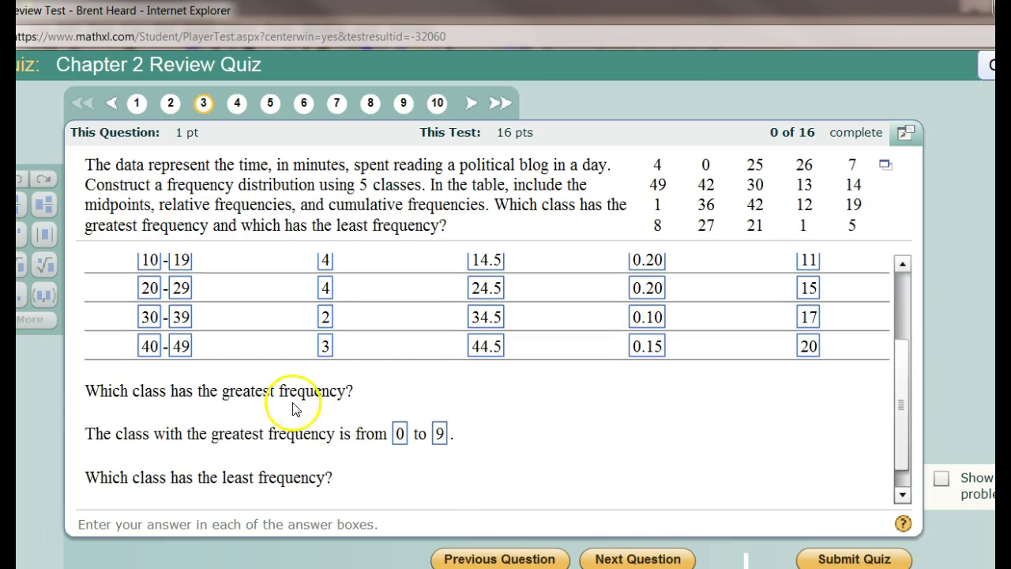
scroll(542, 442, "down", 3)
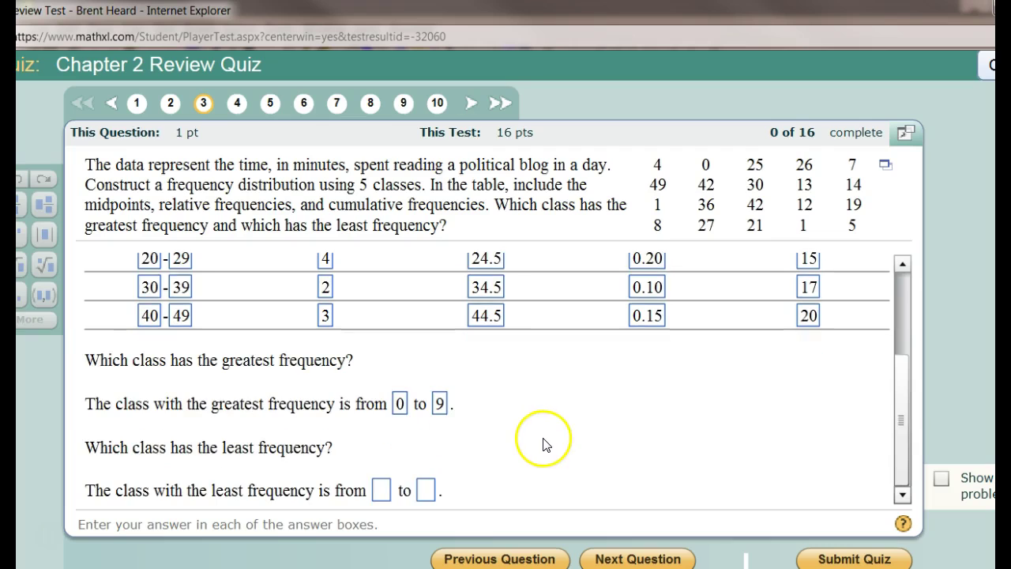
left_click(381, 490)
type("30")
left_click(431, 490)
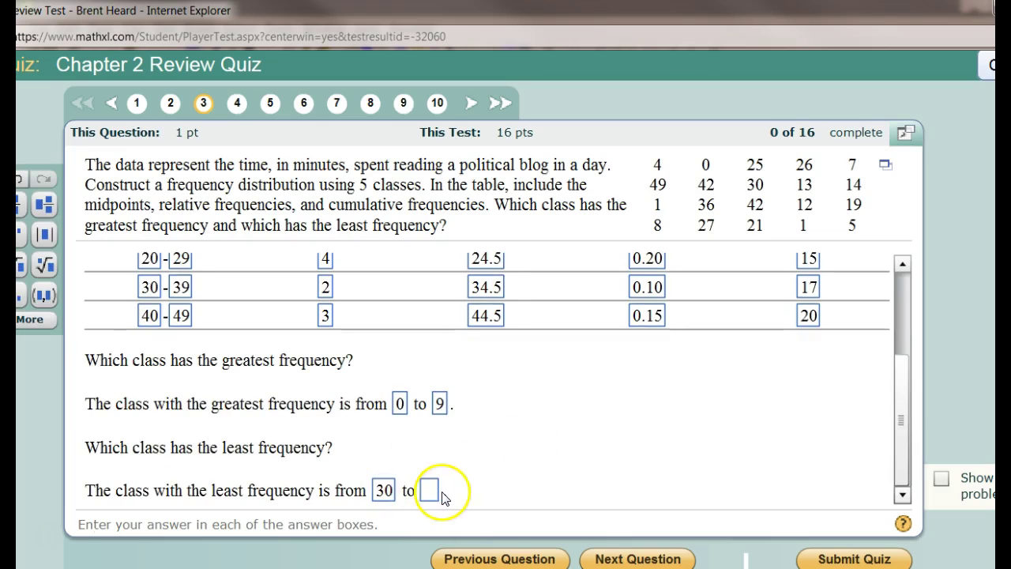
type("39")
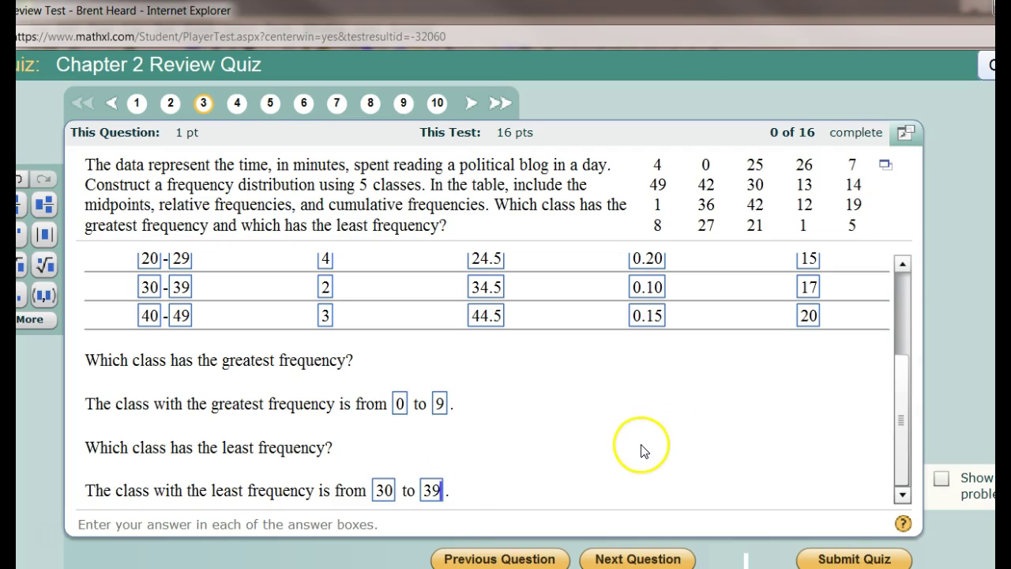
Step: Submit the quiz, confirm with Yes, and open Question 3's graded review
left_click(847, 559)
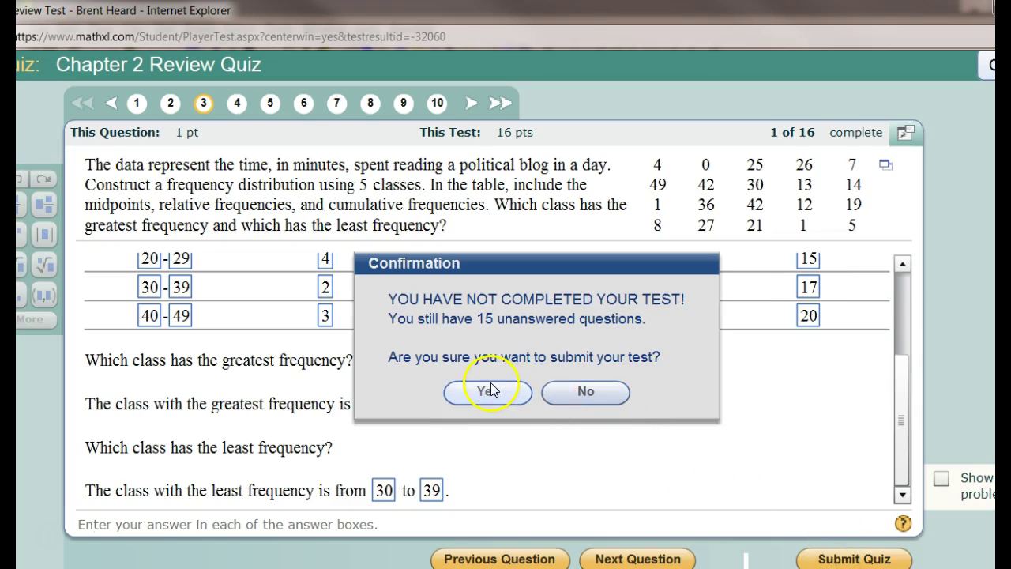
left_click(490, 392)
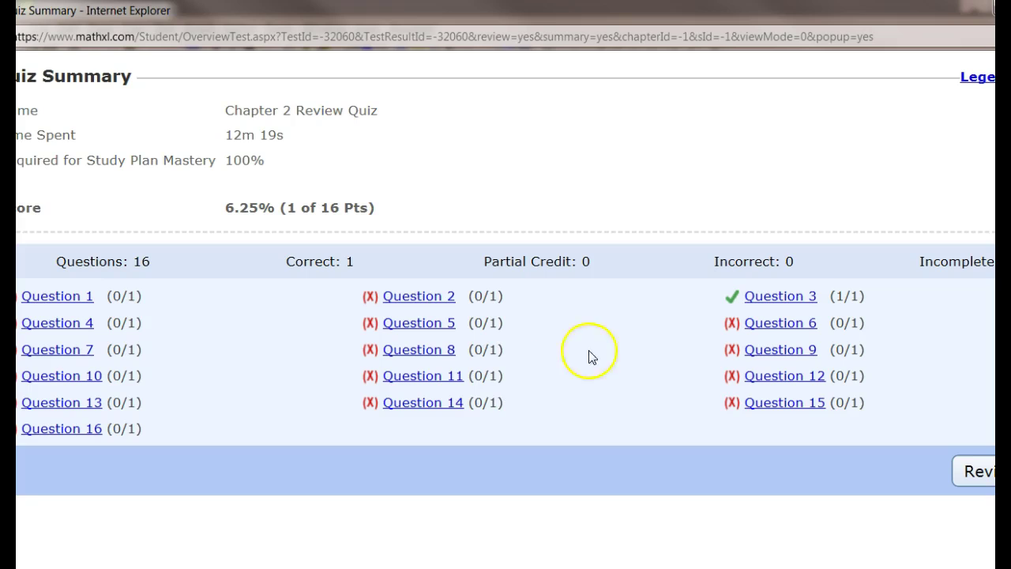
left_click(786, 295)
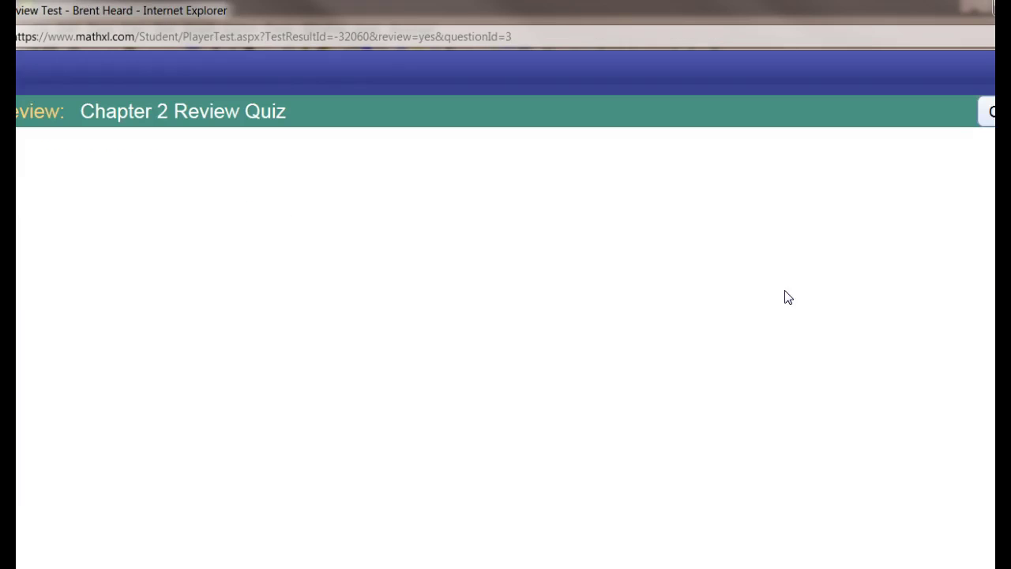